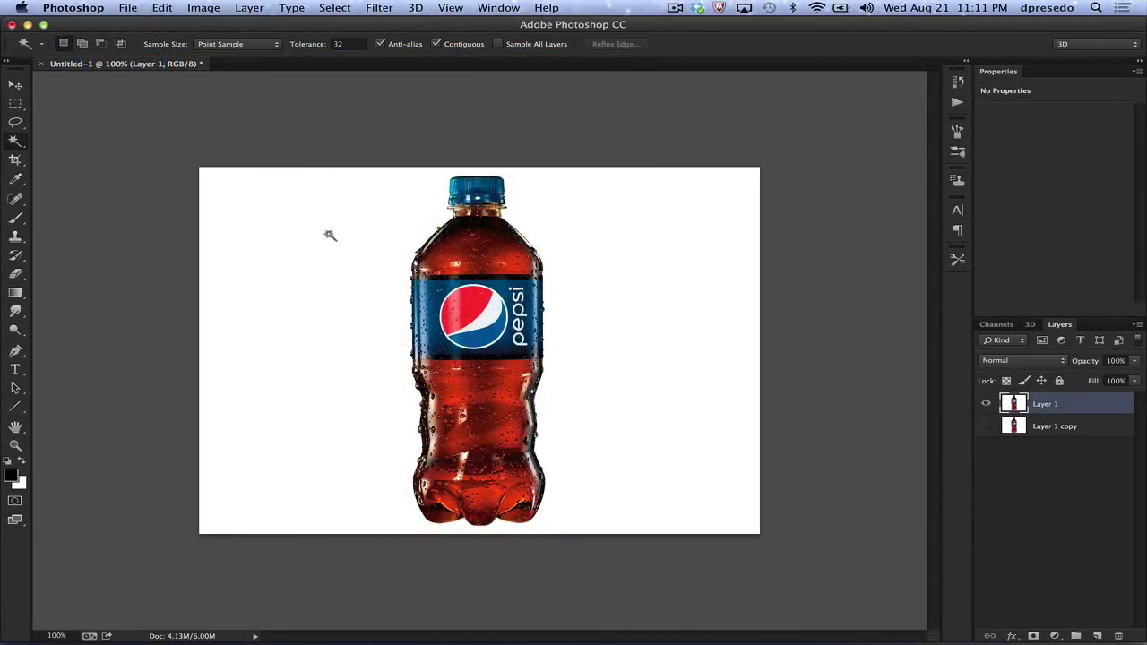
- Magic Wand the white background and invert the selection to leave just the bottle selected
{"action": "left_click", "coordinate": [311, 208]}
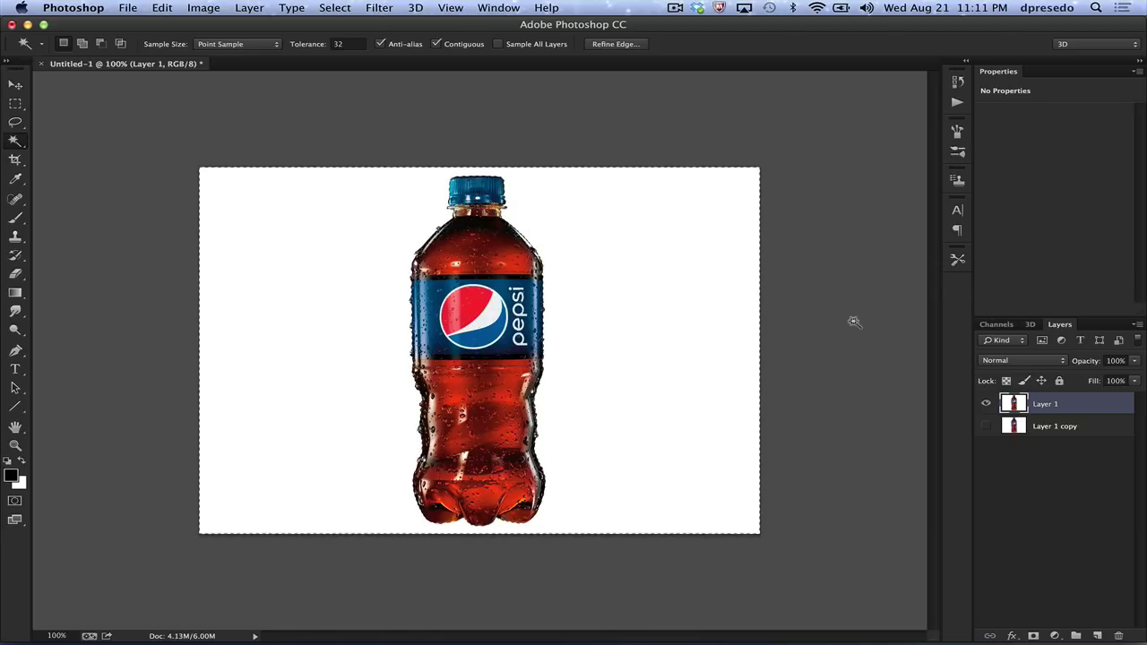
{"action": "key", "text": "super+shift+i"}
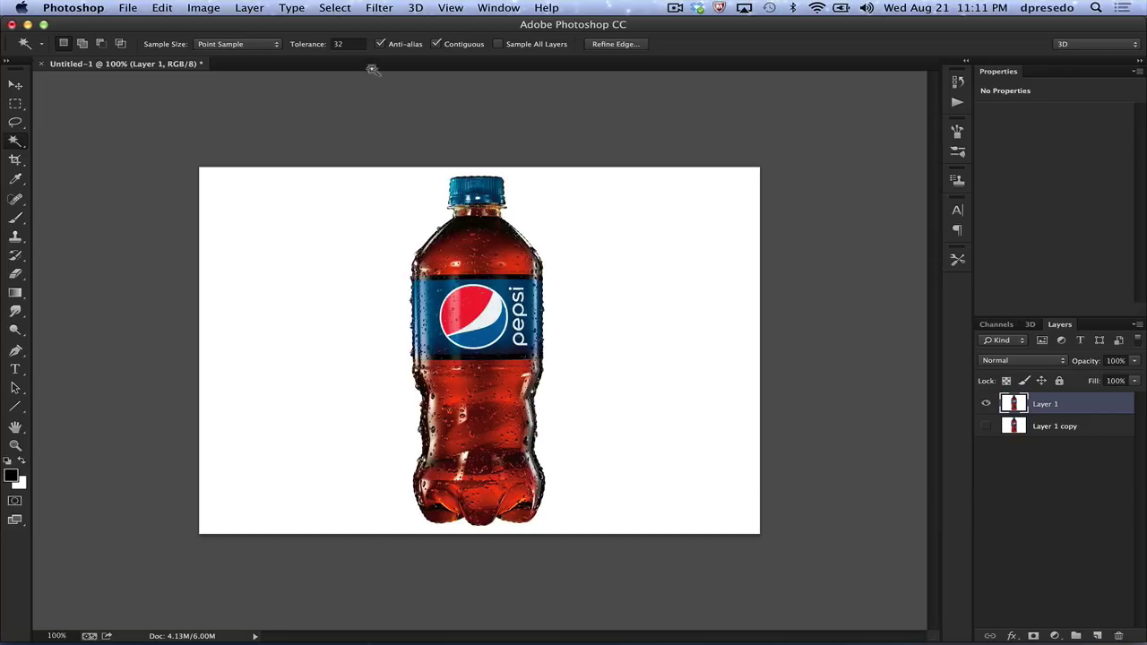
{"action": "left_click", "coordinate": [339, 8]}
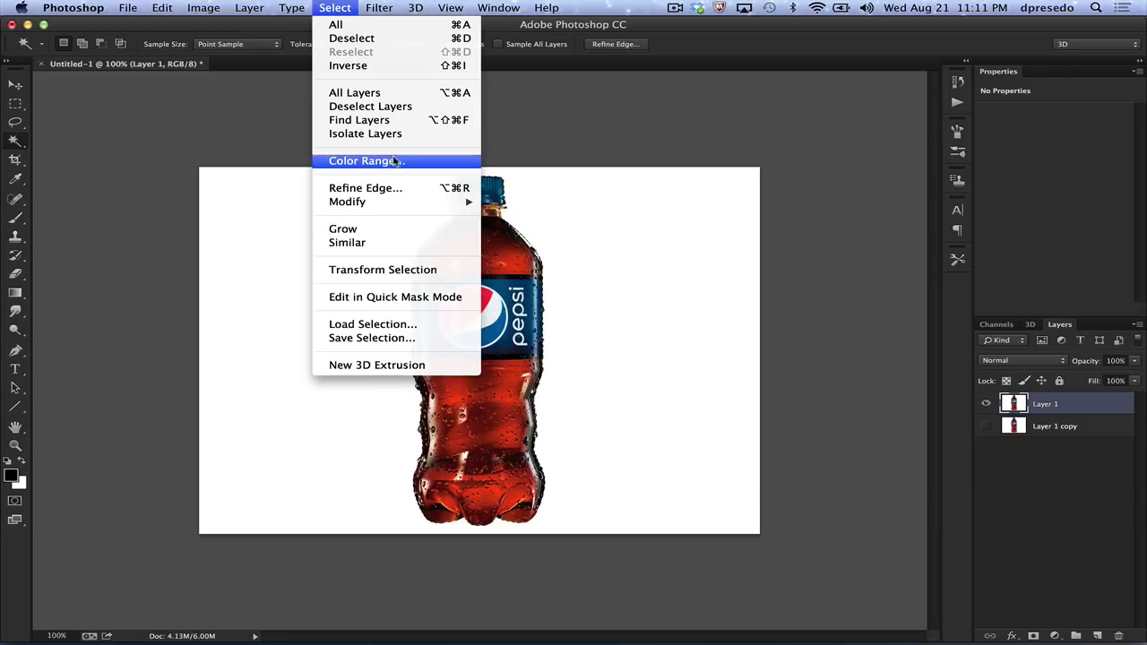
- Refine the edge with Radius 4.2 px, Smooth 15, Feather 1.5 px, Contrast 30% and Shift Edge -31%
{"action": "left_click", "coordinate": [397, 188]}
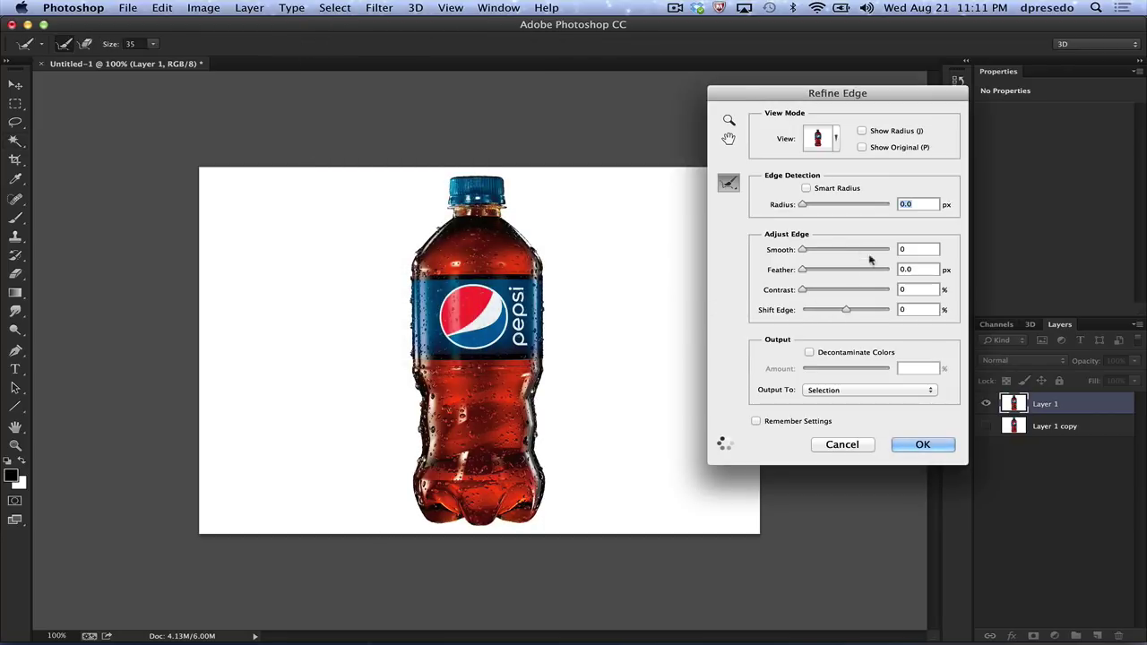
{"action": "left_click_drag", "start_coordinate": [806, 206], "coordinate": [822, 205]}
{"action": "mouse_move", "coordinate": [846, 307]}
{"action": "left_mouse_down"}
{"action": "mouse_move", "coordinate": [872, 312]}
{"action": "mouse_move", "coordinate": [838, 310]}
{"action": "left_mouse_up"}
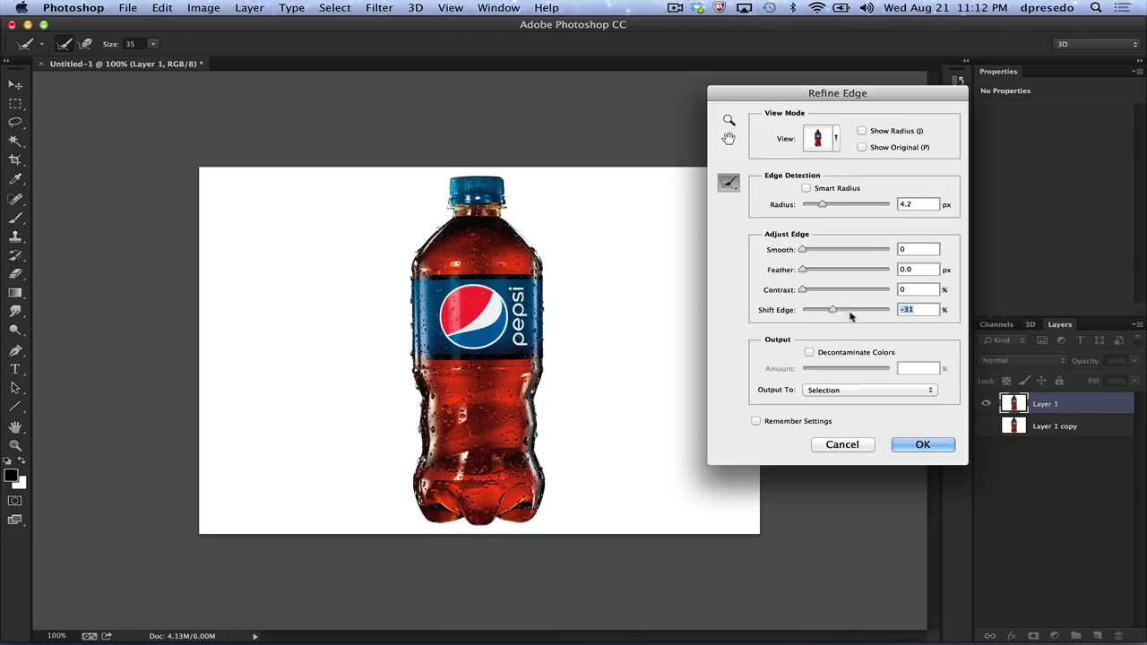
{"action": "left_click_drag", "start_coordinate": [804, 270], "coordinate": [828, 292]}
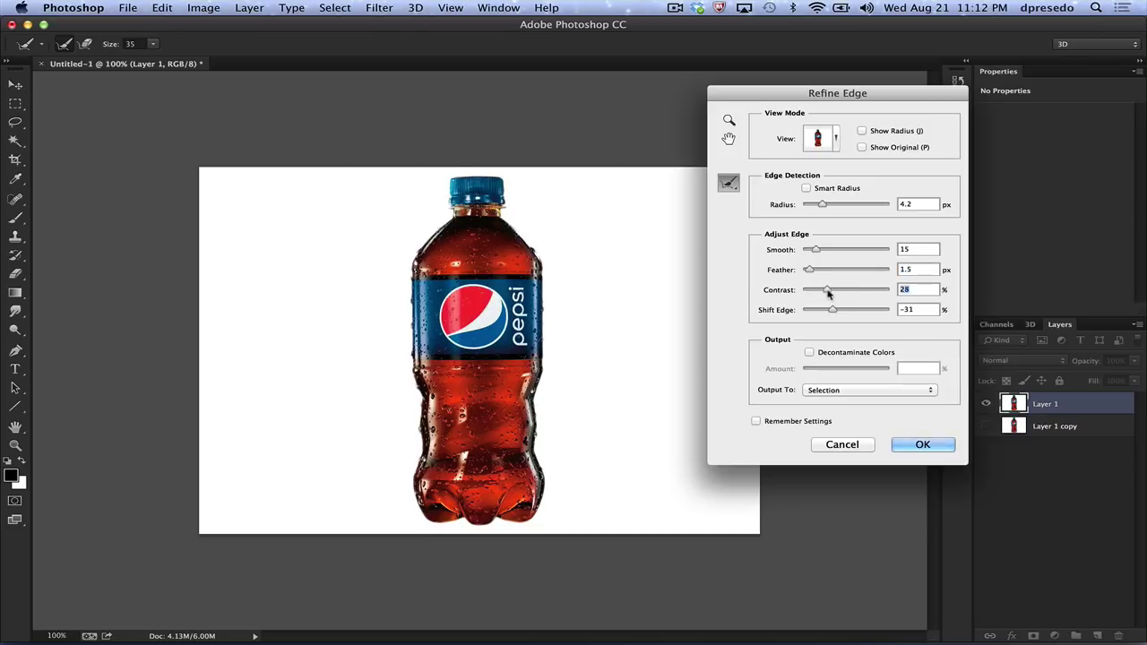
{"action": "left_click", "coordinate": [911, 441]}
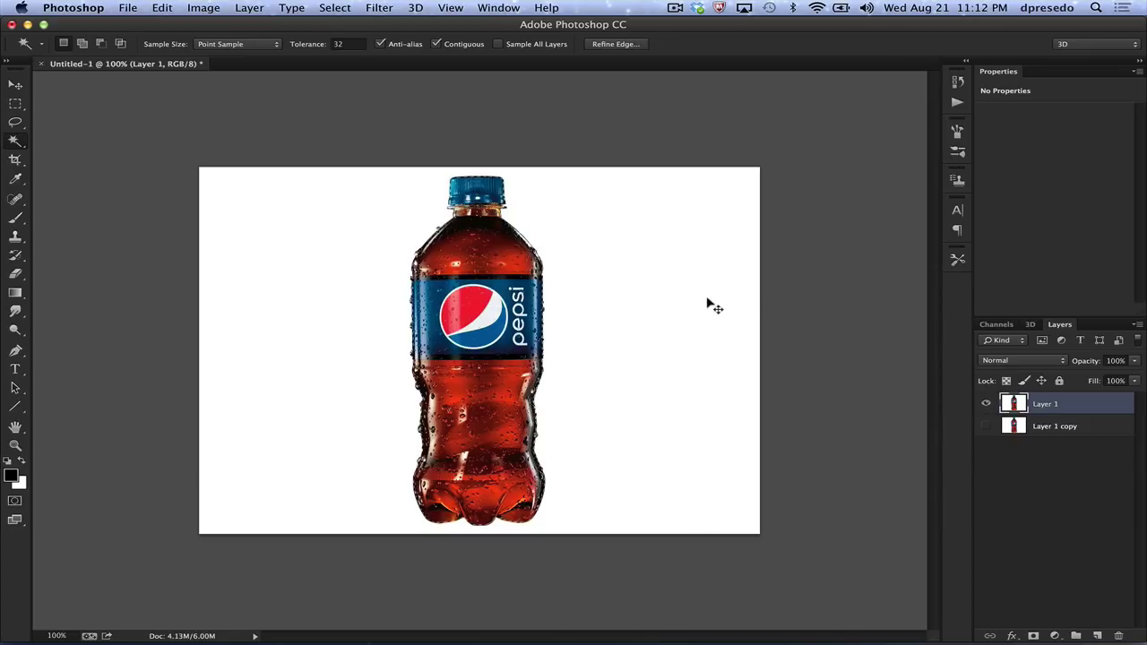
- Cut and paste the bottle into a new Layer 2, then delete the white-background Layer 1
{"action": "key", "text": "super+x"}
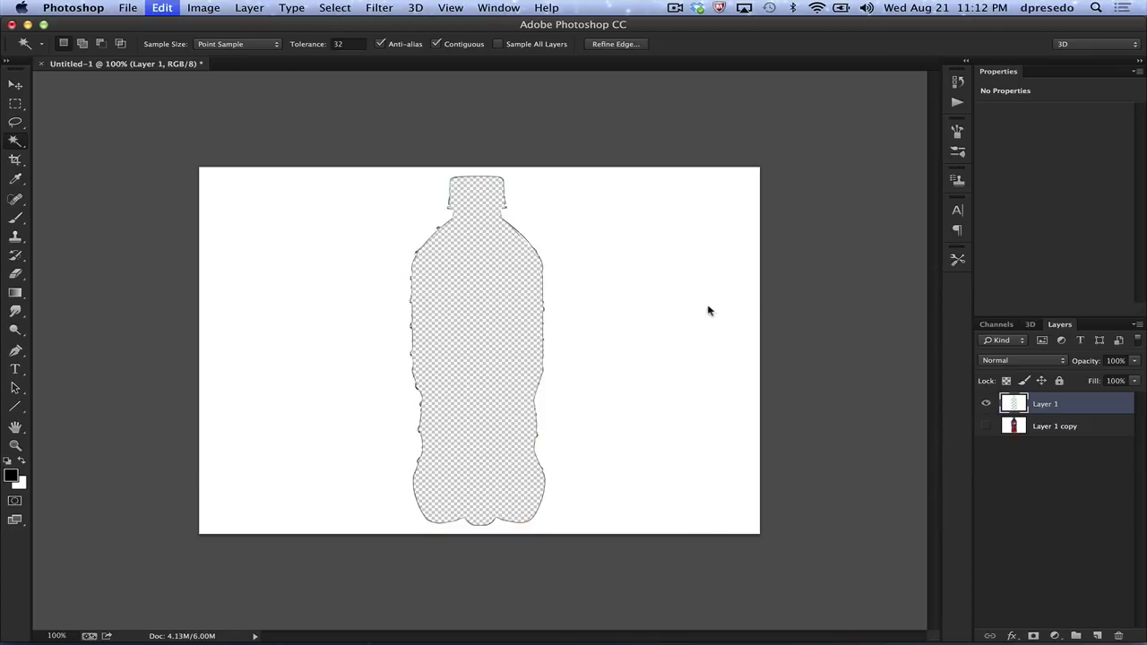
{"action": "key", "text": "super+v"}
{"action": "left_click", "coordinate": [1077, 429]}
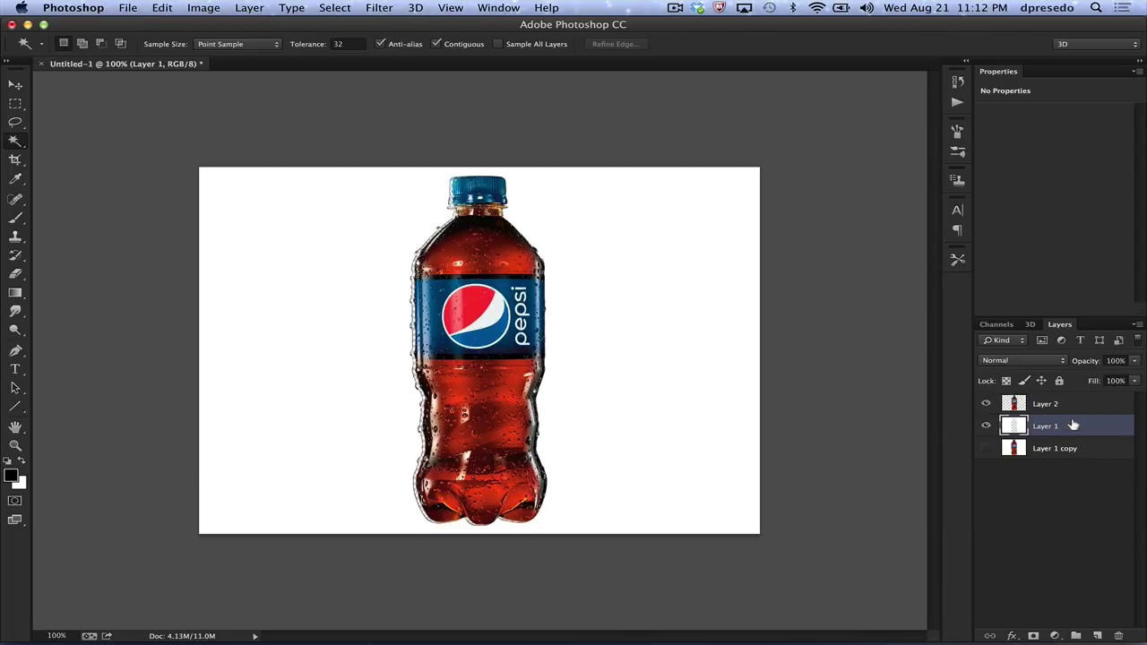
{"action": "left_click", "coordinate": [1118, 633]}
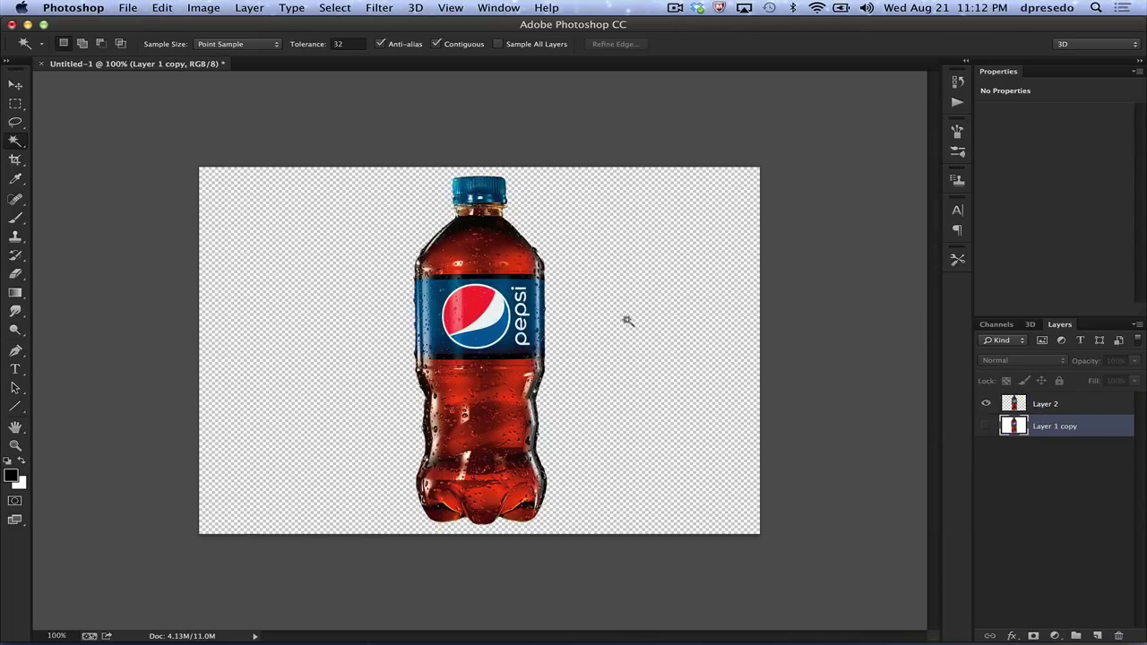
{"action": "key", "text": "m"}
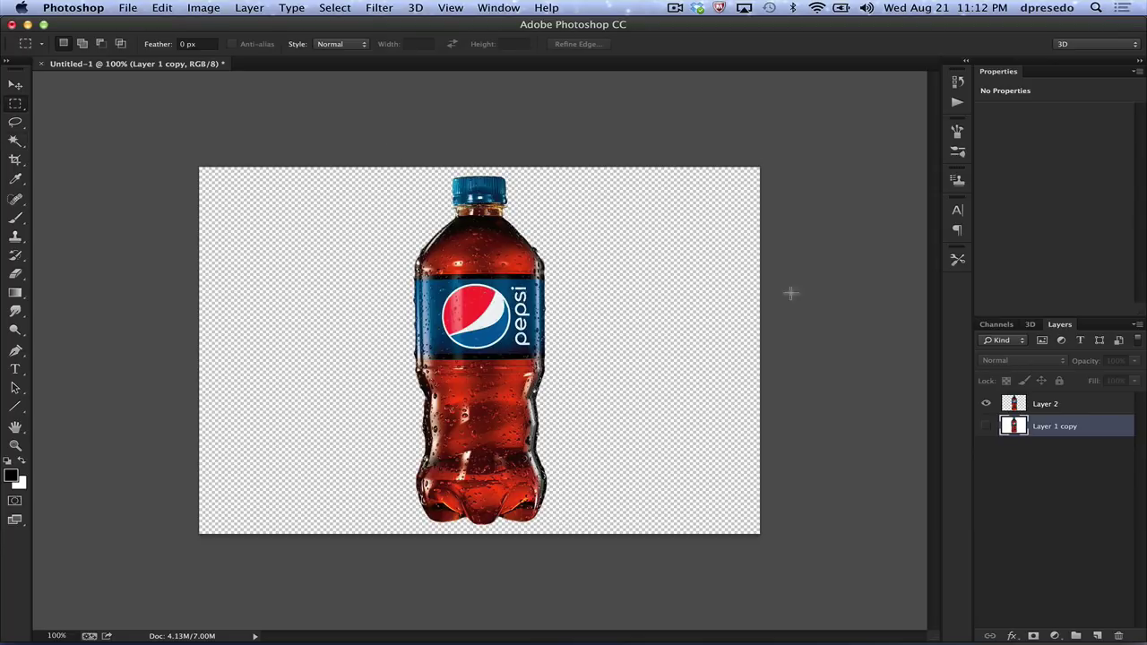
- Make Layer 2's bottle solid black with Levels output white at 0, then delete its left half
{"action": "left_click", "coordinate": [1057, 406]}
{"action": "key", "text": "super+l"}
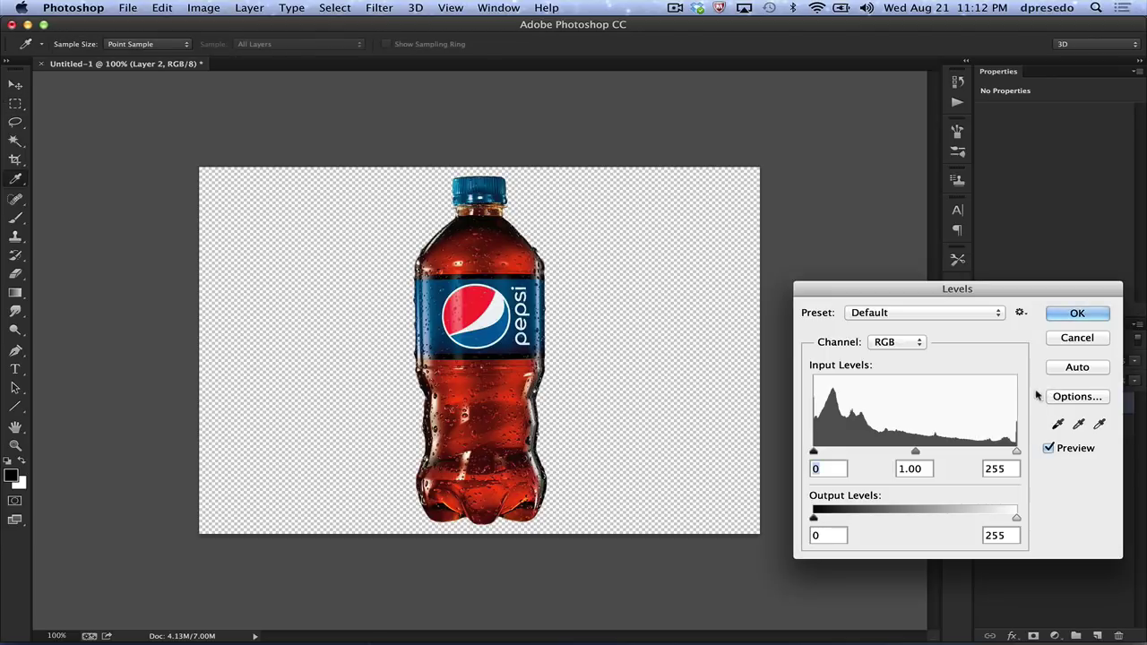
{"action": "left_click_drag", "start_coordinate": [1015, 518], "coordinate": [776, 495]}
{"action": "key", "text": "Return"}
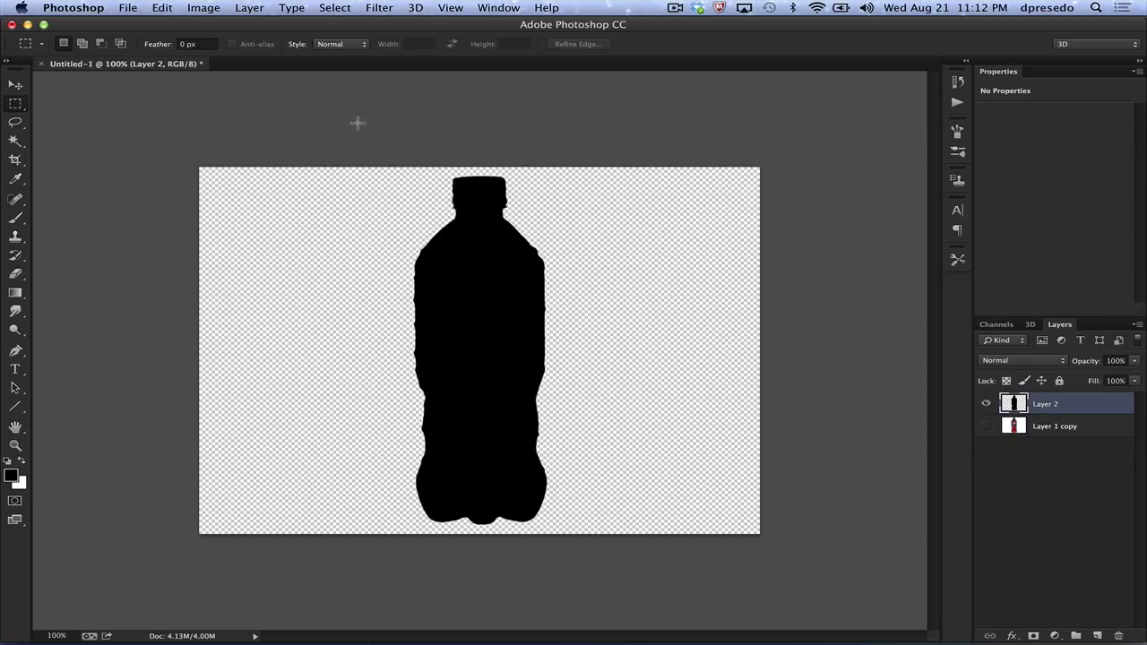
{"action": "left_click_drag", "start_coordinate": [359, 126], "coordinate": [481, 528]}
{"action": "key", "text": "Delete"}
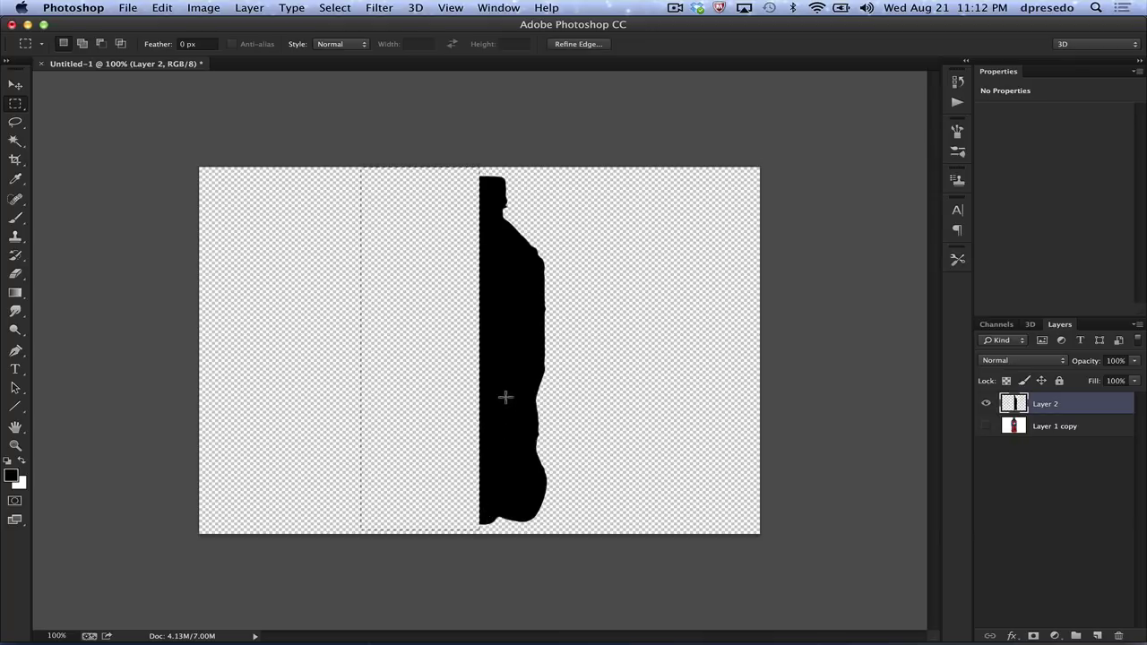
- Magic Wand the black half-bottle shape and apply 3D > New 3D Extrusion from Current Selection
{"action": "key", "text": "v"}
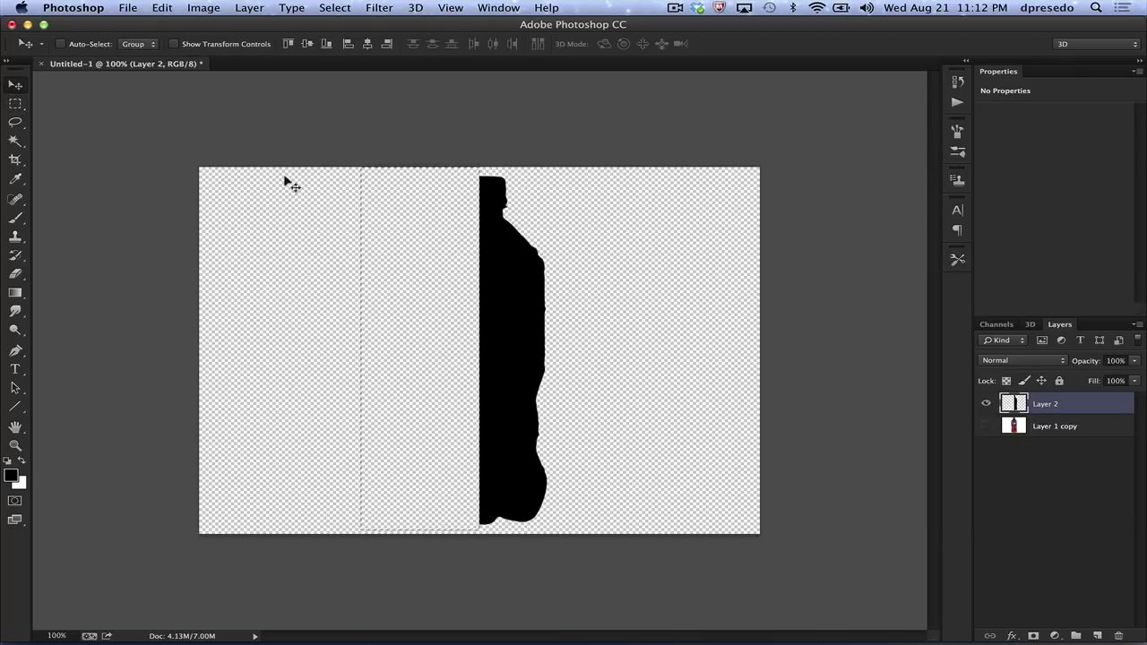
{"action": "left_click", "coordinate": [16, 141]}
{"action": "left_click", "coordinate": [491, 283]}
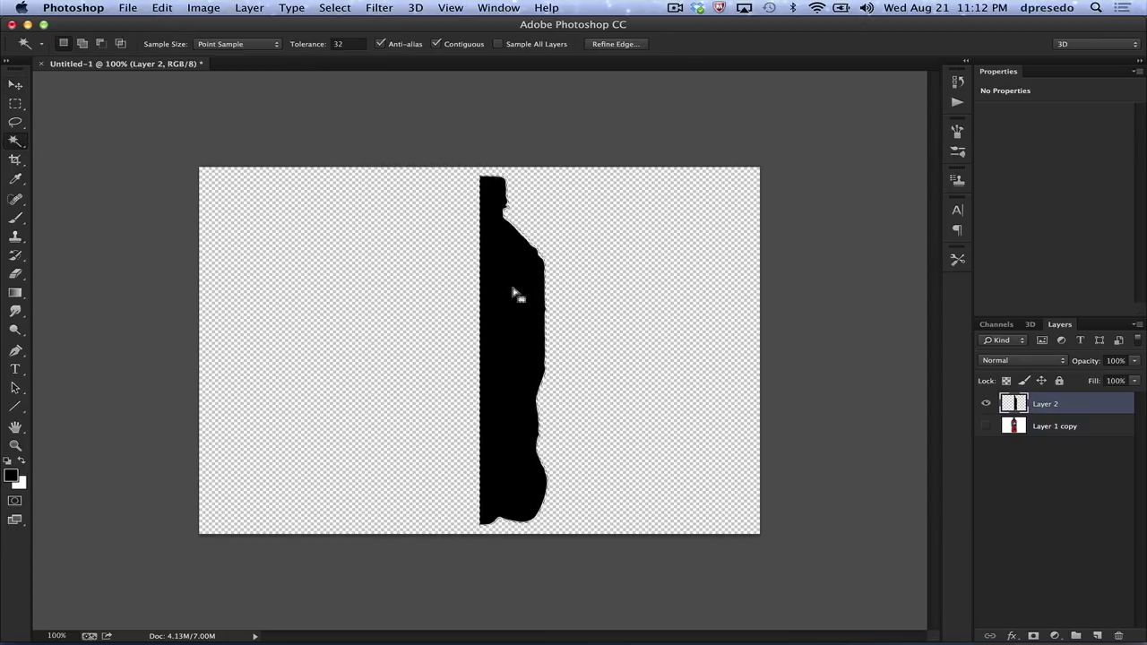
{"action": "left_click", "coordinate": [416, 8]}
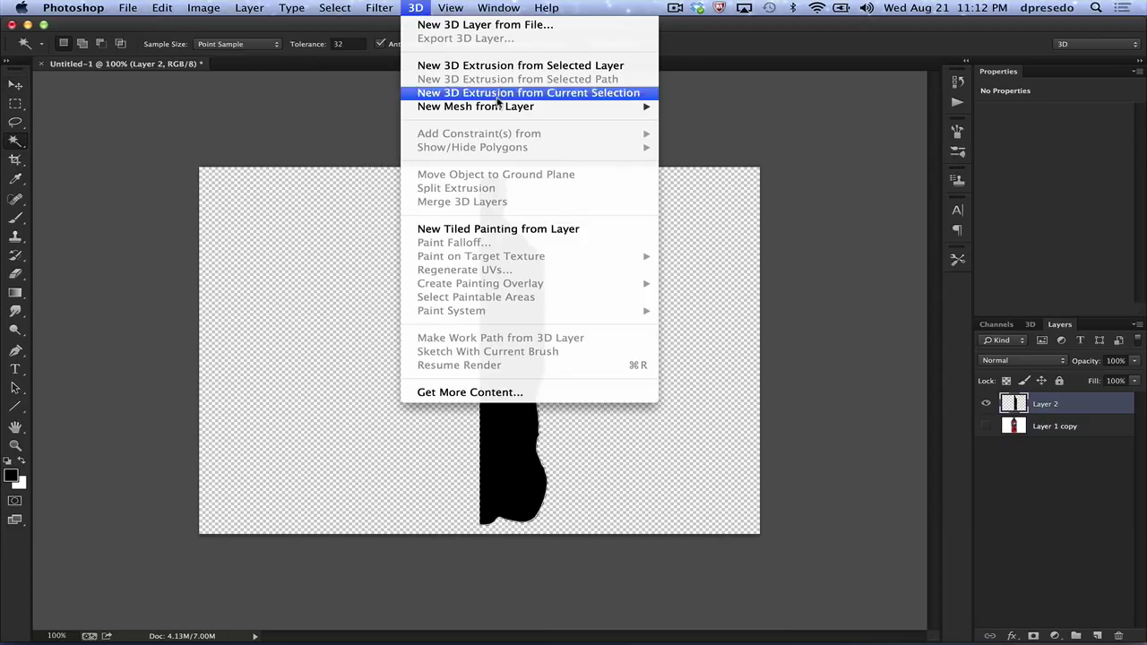
{"action": "left_click", "coordinate": [577, 94]}
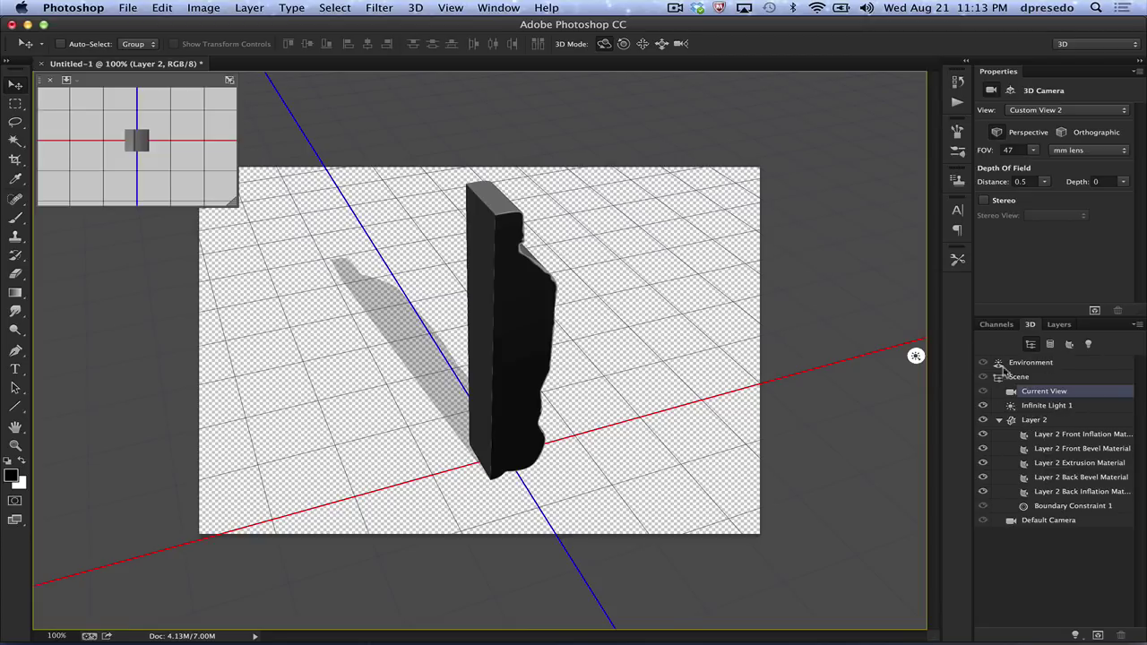
- In the mesh's Deform properties, set Horizontal Angle to -360° and Extrusion Depth to 460
{"action": "left_click", "coordinate": [514, 231]}
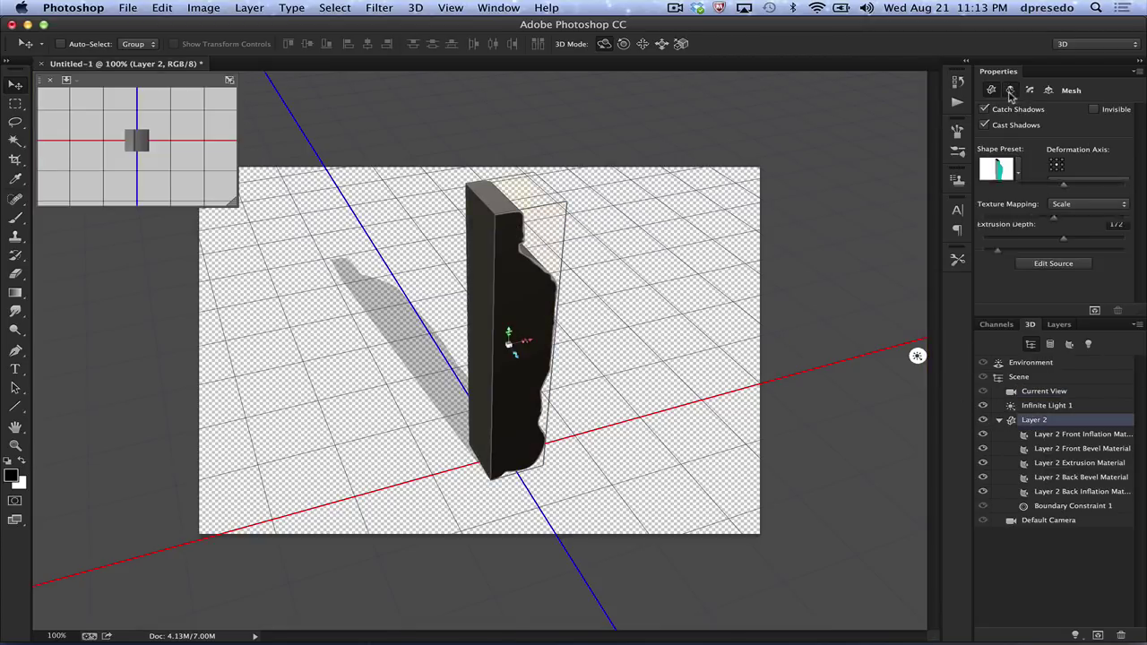
{"action": "left_click", "coordinate": [1010, 91]}
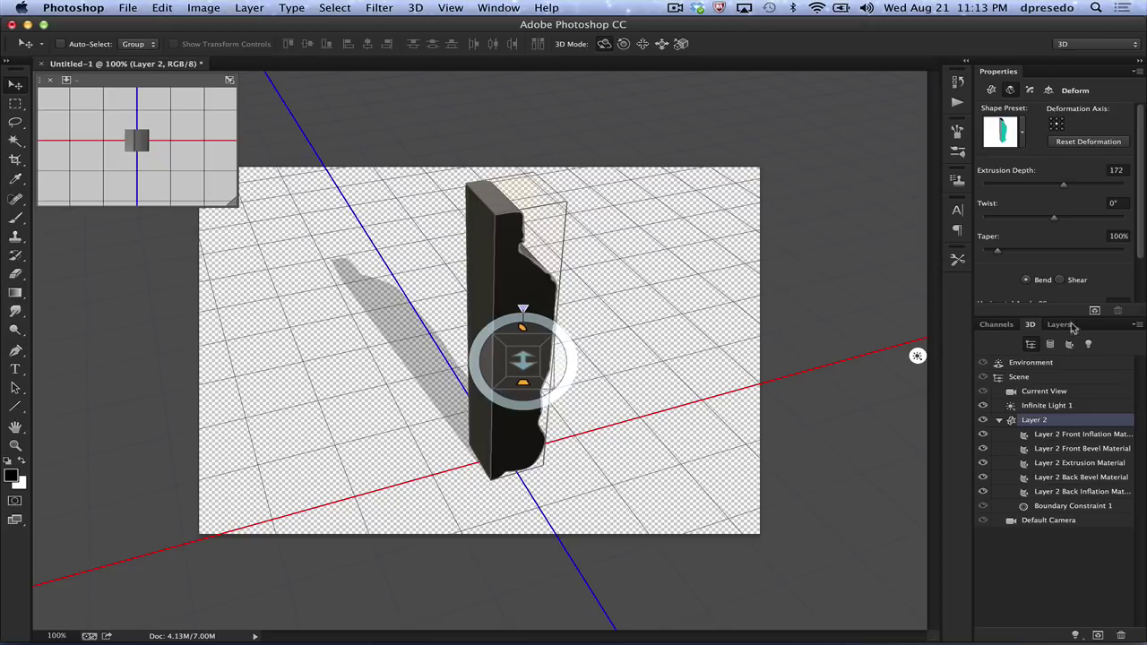
{"action": "left_click_drag", "start_coordinate": [1076, 316], "coordinate": [1065, 383]}
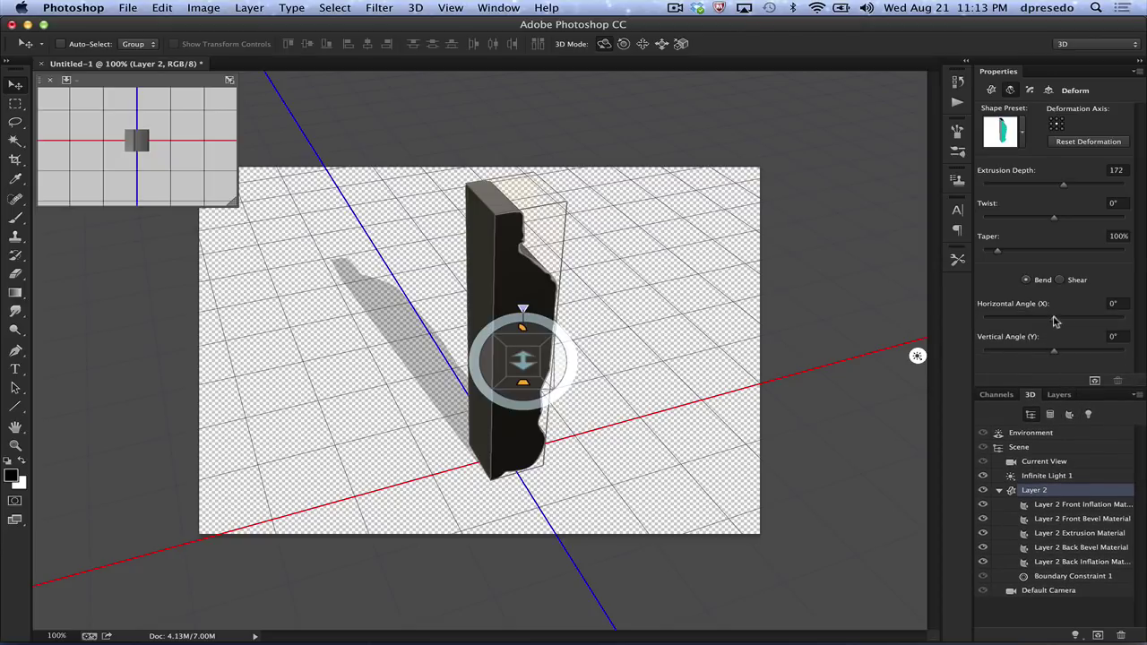
{"action": "left_click_drag", "start_coordinate": [1055, 318], "coordinate": [962, 310]}
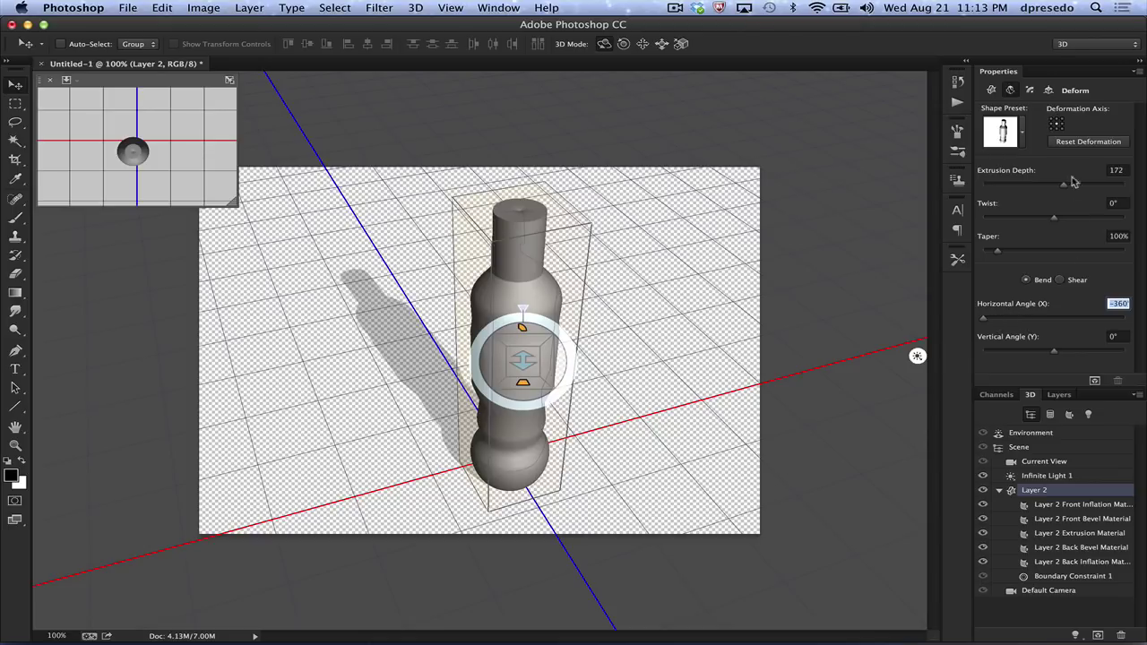
{"action": "left_click_drag", "start_coordinate": [1065, 184], "coordinate": [1074, 188]}
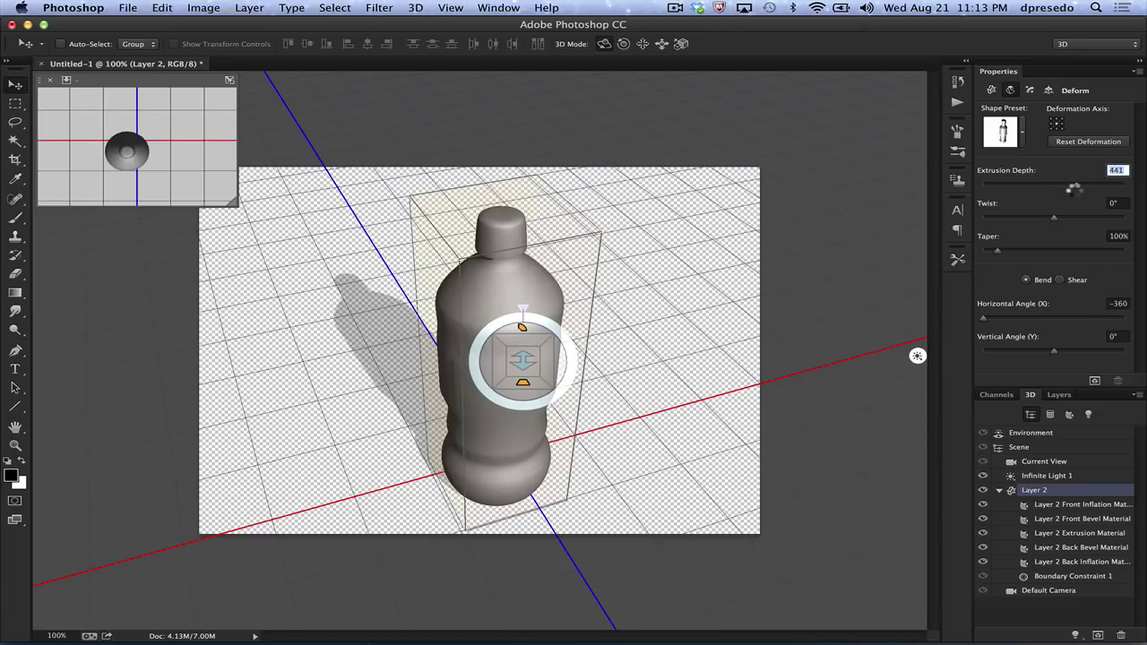
{"action": "left_click", "coordinate": [734, 117]}
{"action": "mouse_move", "coordinate": [711, 127]}
{"action": "left_mouse_down"}
{"action": "mouse_move", "coordinate": [701, 115]}
{"action": "mouse_move", "coordinate": [714, 137]}
{"action": "left_mouse_up"}
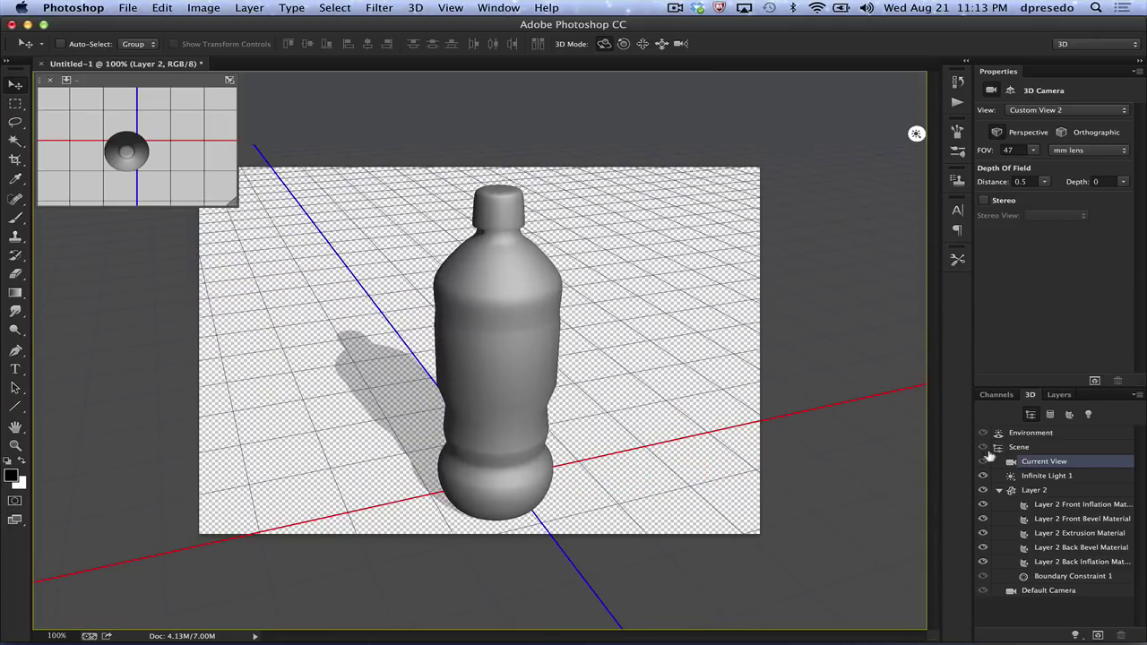
- Try an extrusion depth of 535, undo back to 460, then raise the bottle's Extrusion Depth
{"action": "left_click", "coordinate": [1029, 491]}
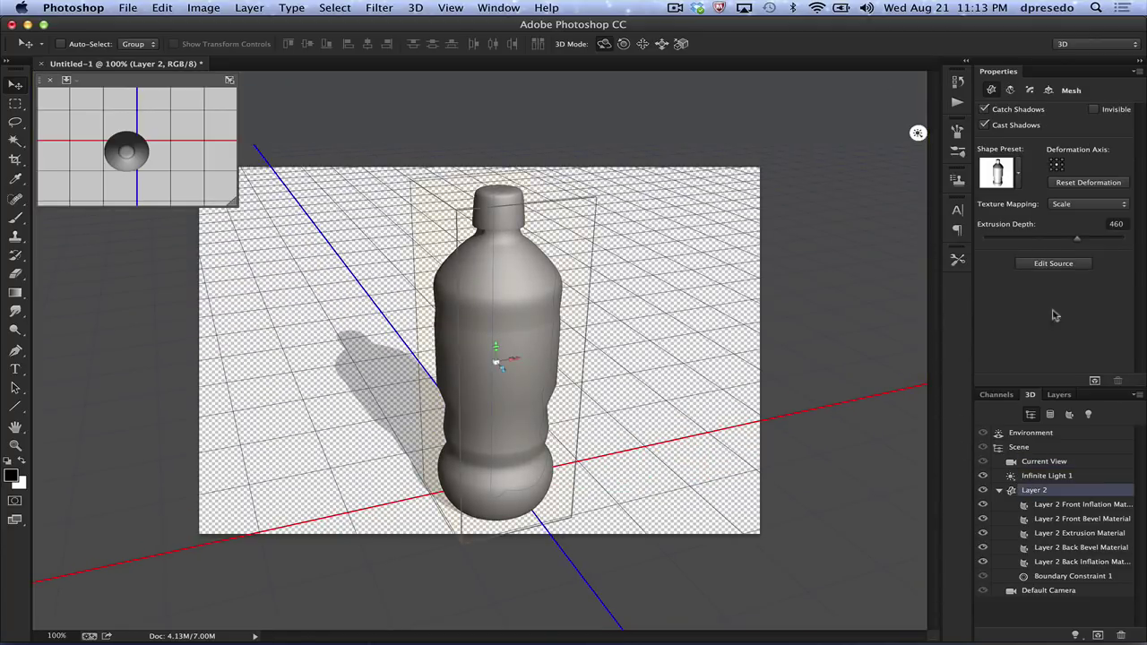
{"action": "left_click", "coordinate": [1080, 240]}
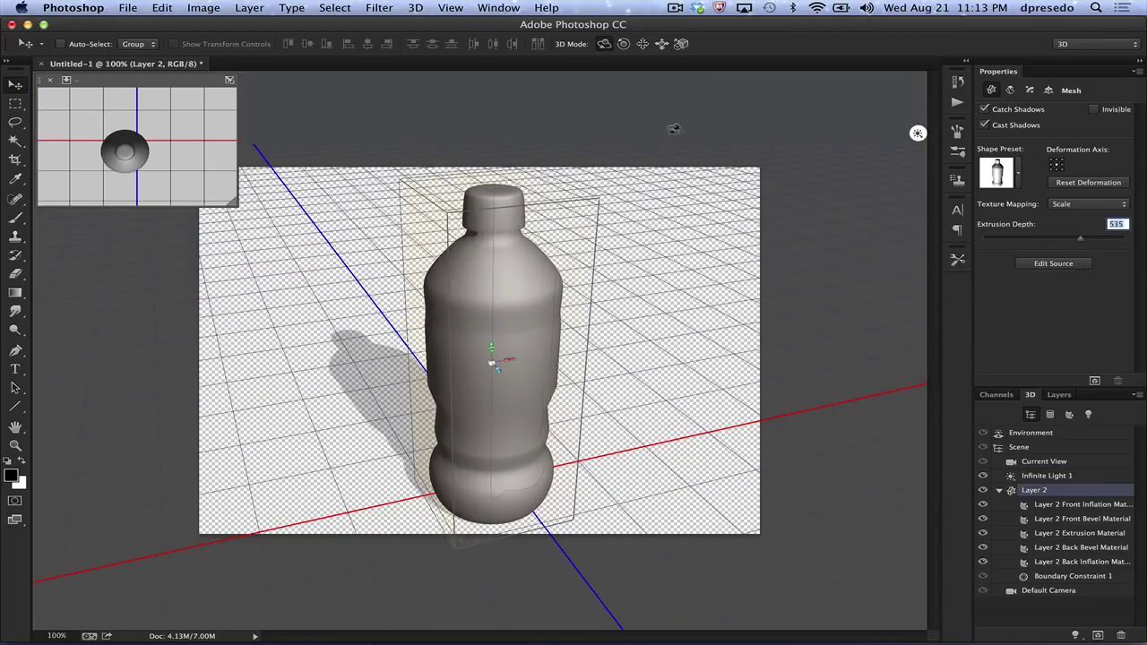
{"action": "key", "text": "super+z"}
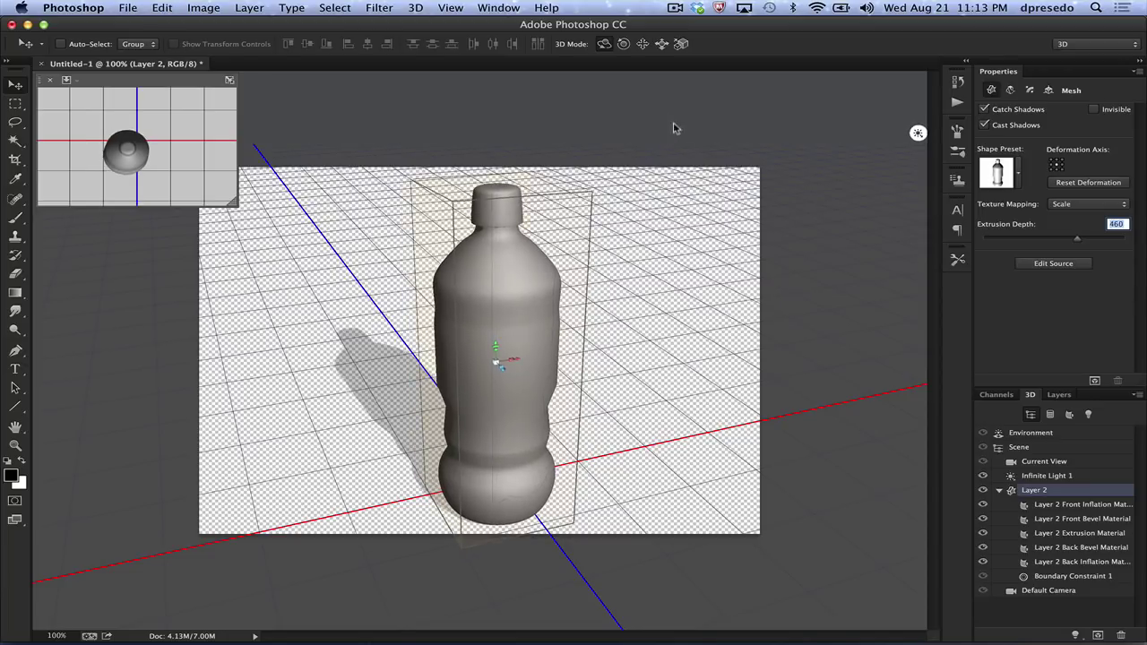
{"action": "left_click", "coordinate": [672, 121]}
{"action": "left_click", "coordinate": [529, 236]}
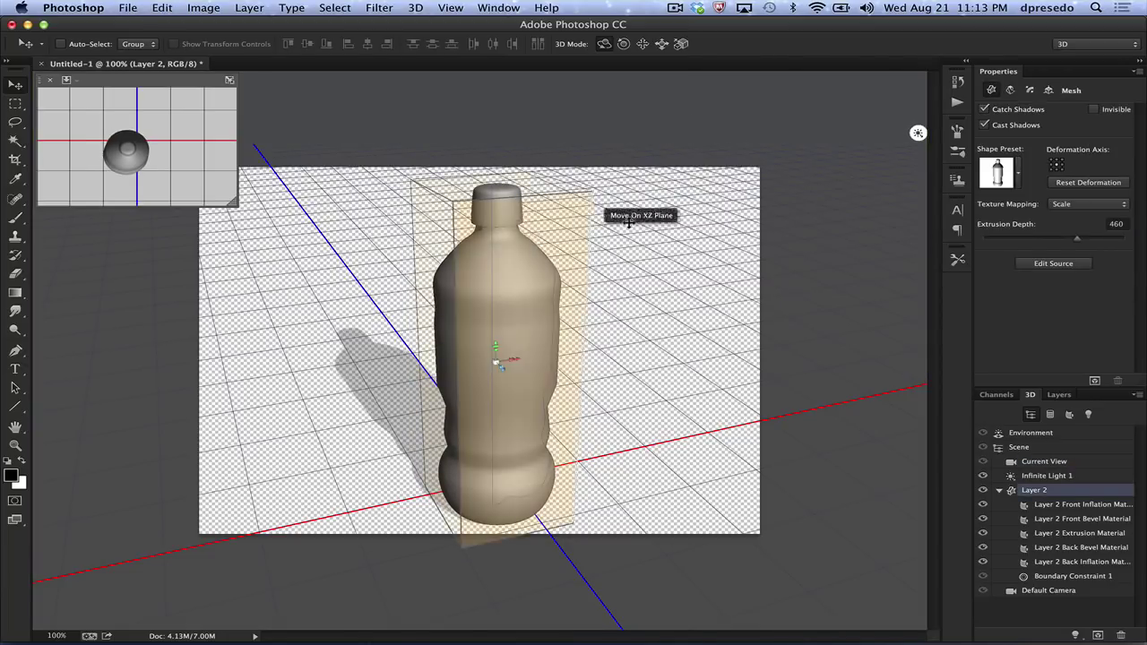
{"action": "left_click", "coordinate": [1079, 240]}
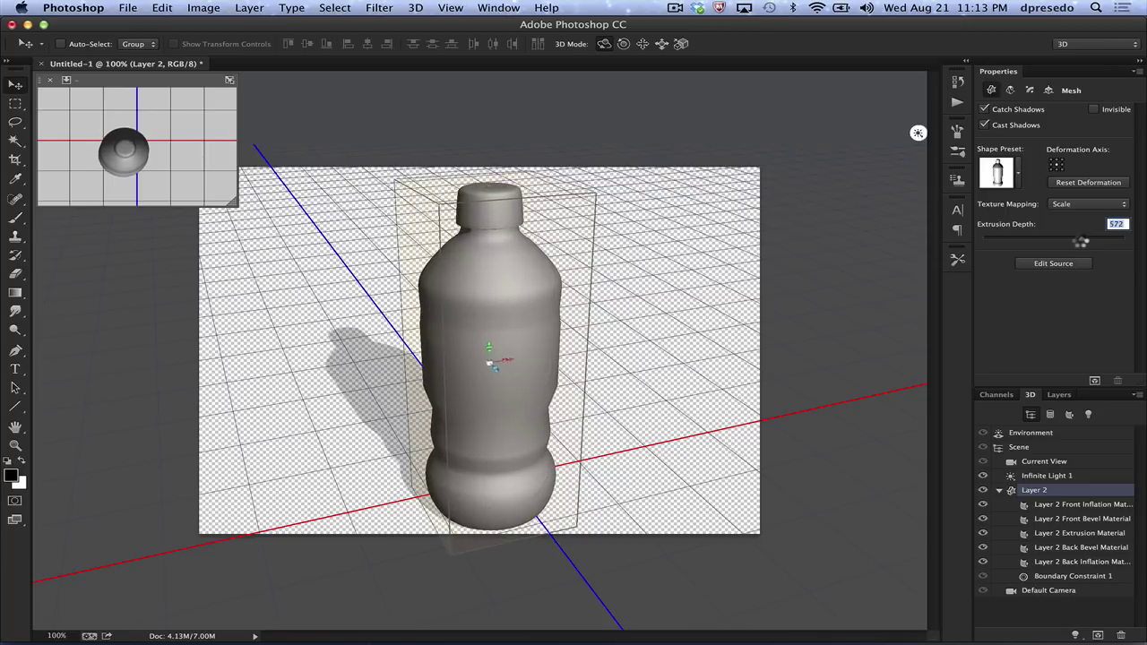
- Orbit the camera around the bottle to check it from both sides
{"action": "left_click", "coordinate": [762, 121]}
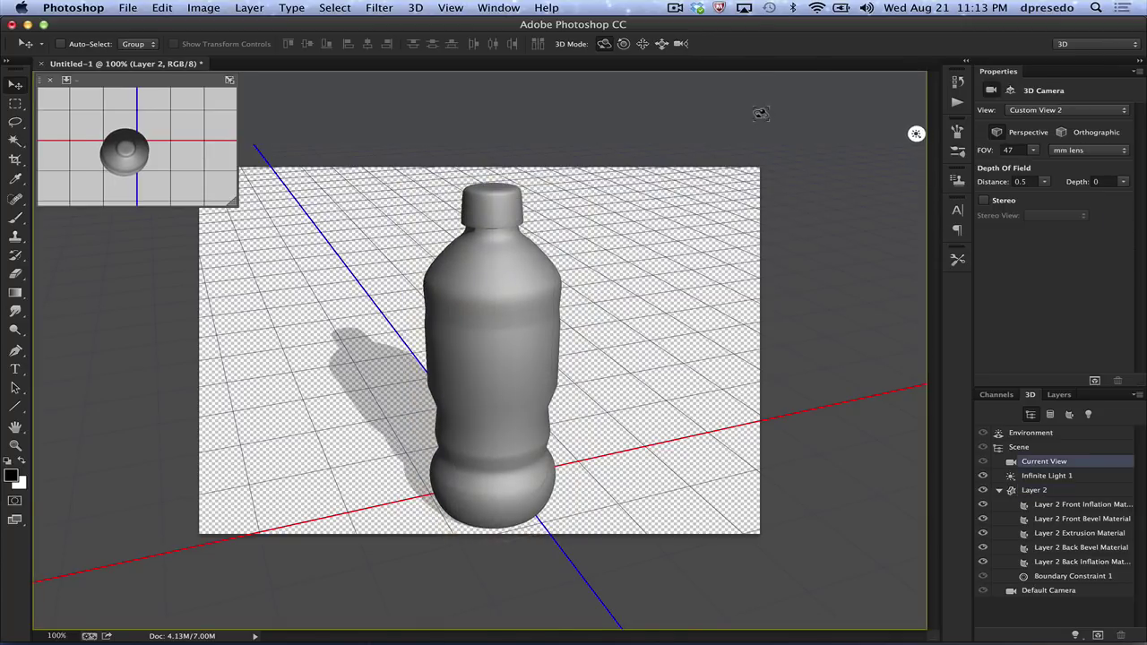
{"action": "left_click_drag", "start_coordinate": [763, 110], "coordinate": [650, 113]}
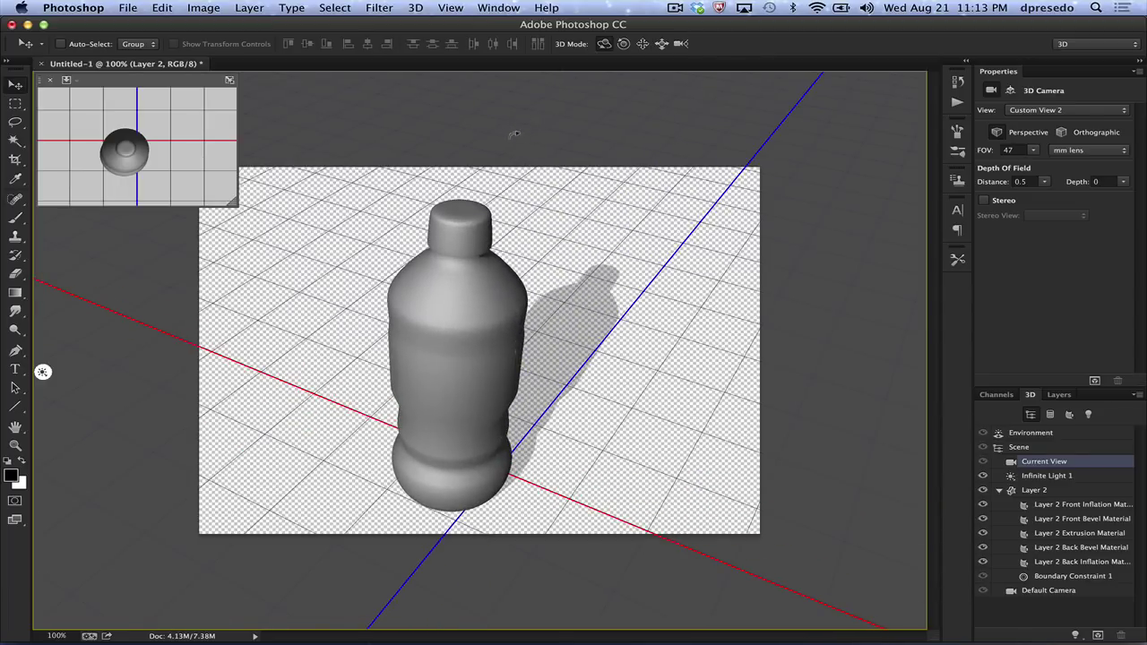
{"action": "left_click_drag", "start_coordinate": [516, 133], "coordinate": [645, 134]}
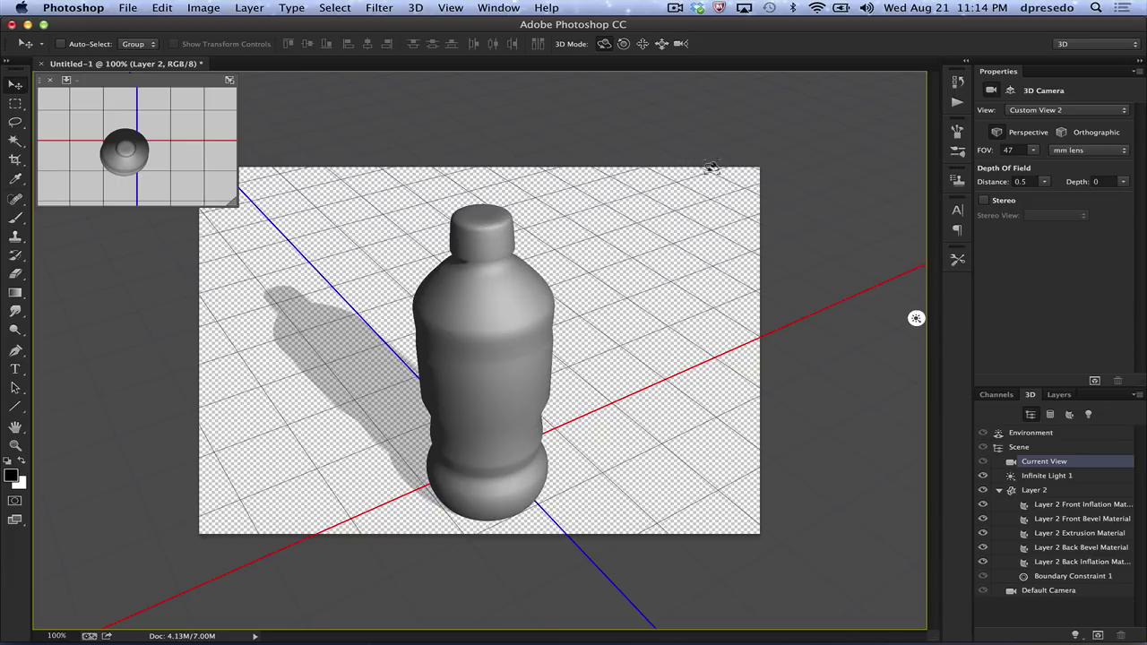
- Give the Extrusion Material the yellow gloss preset, after trying white glass and blue presets
{"action": "left_click", "coordinate": [493, 354]}
{"action": "left_click", "coordinate": [505, 312]}
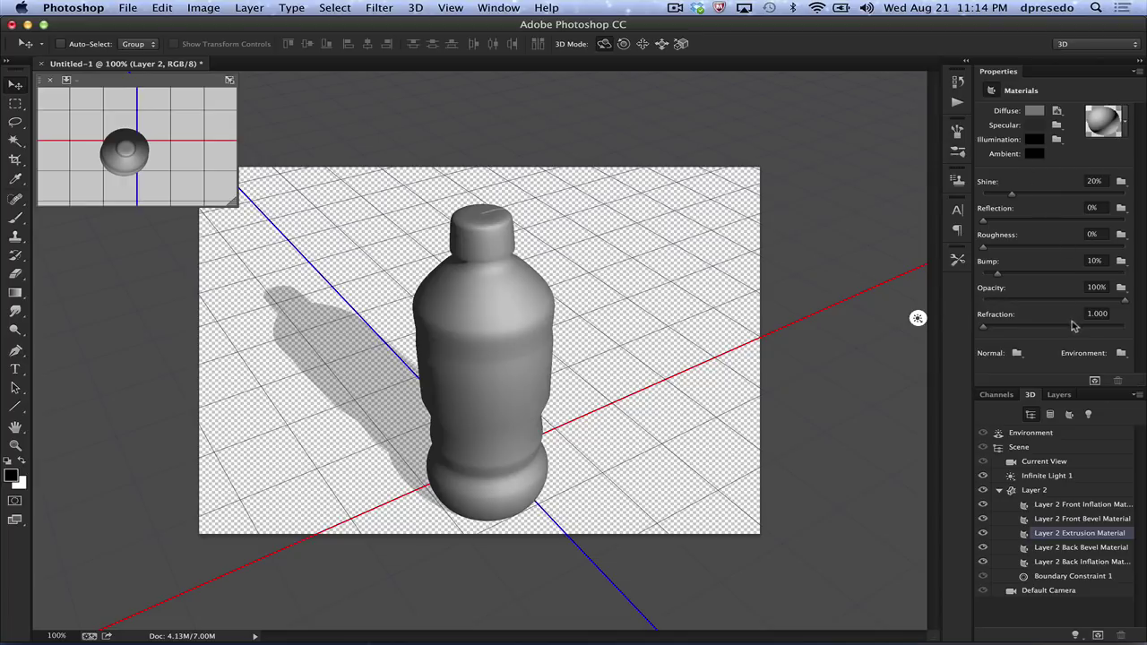
{"action": "left_click", "coordinate": [1127, 127]}
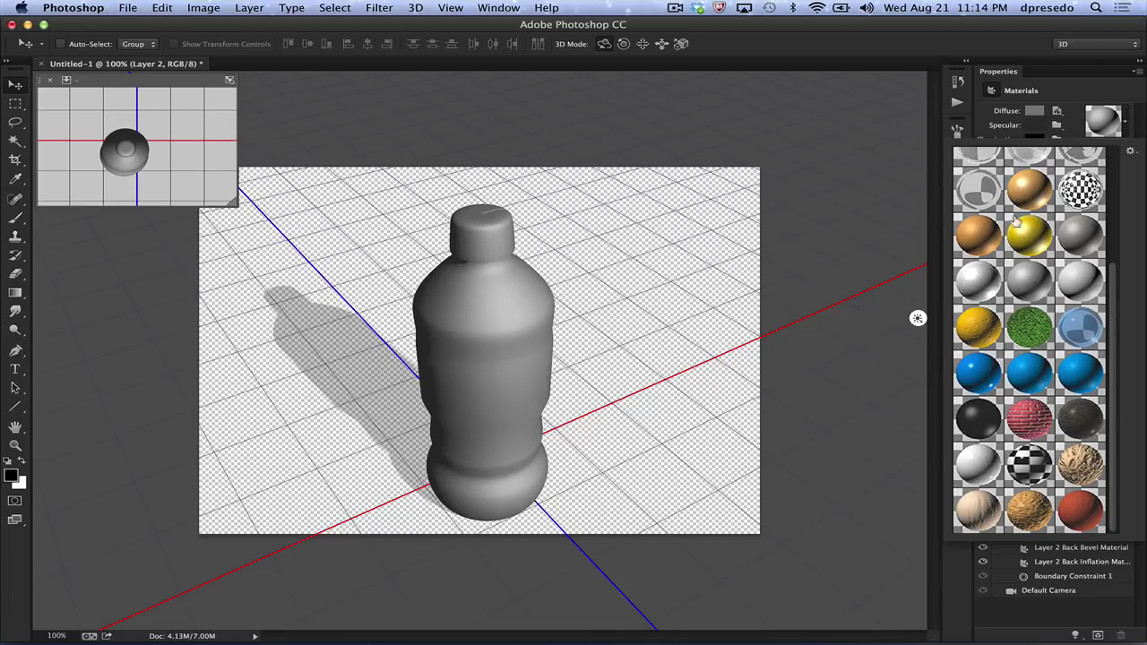
{"action": "left_click", "coordinate": [1017, 223]}
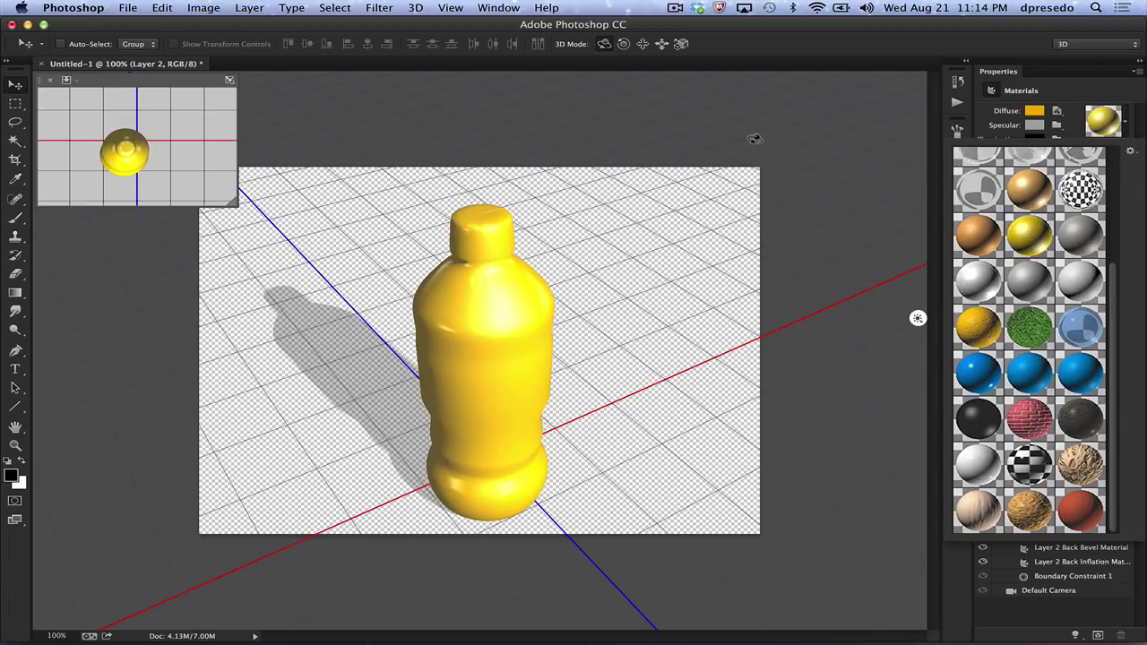
{"action": "left_click", "coordinate": [966, 199]}
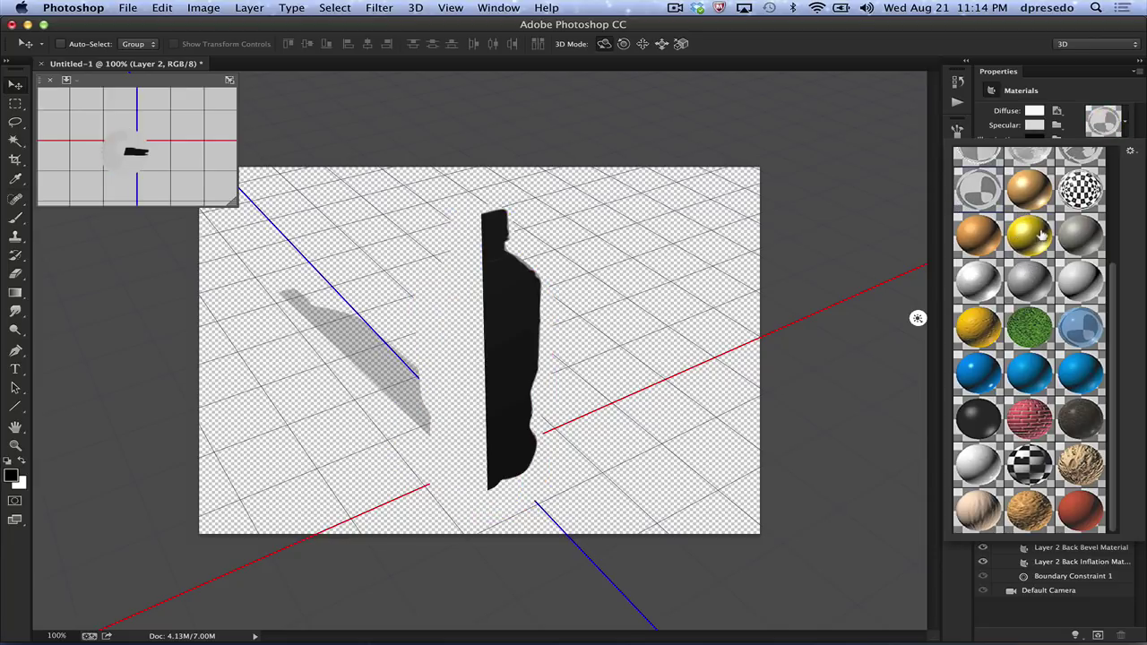
{"action": "left_click", "coordinate": [986, 367]}
{"action": "left_click", "coordinate": [1010, 234]}
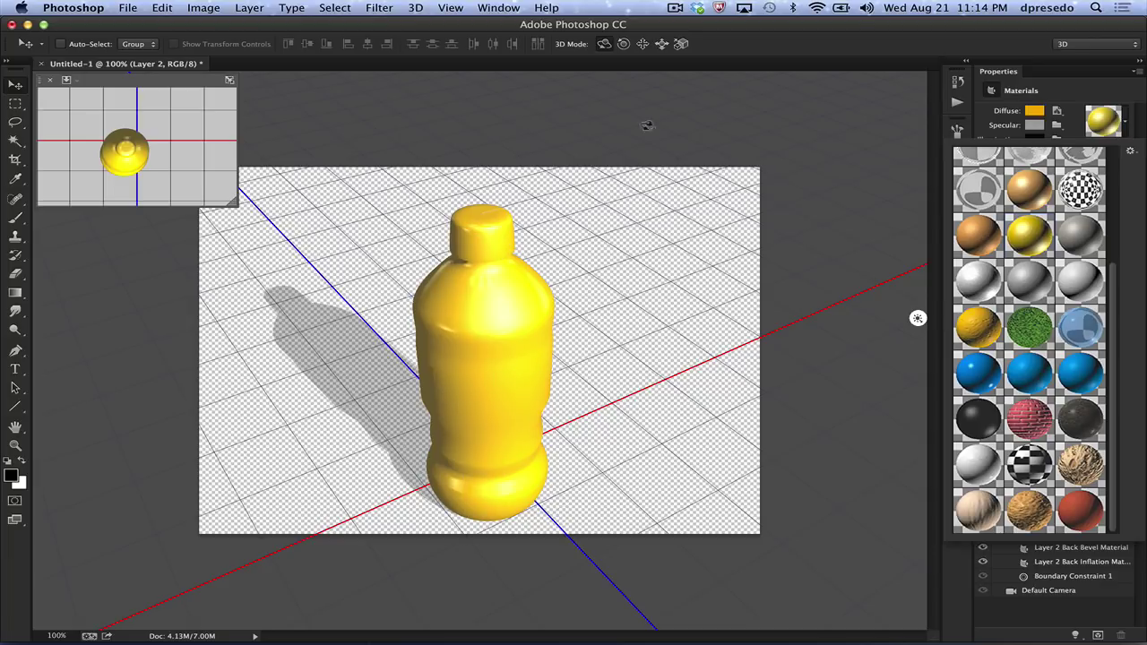
- Open the bottle's Diffuse texture 1.psb for editing
{"action": "left_click", "coordinate": [1099, 100]}
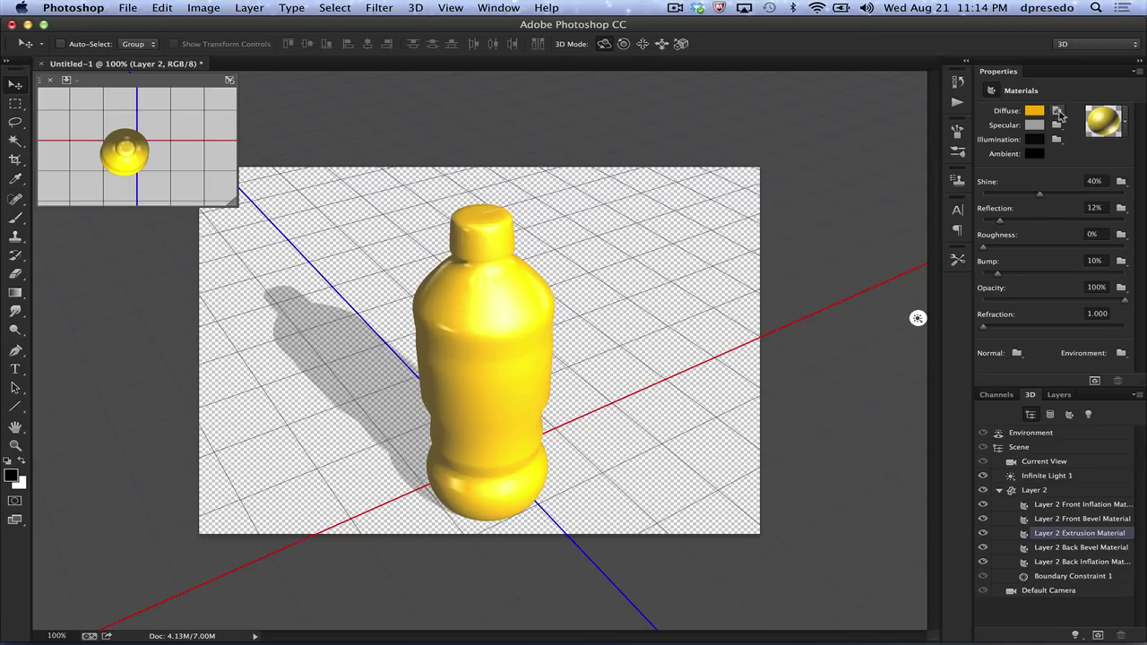
{"action": "left_click", "coordinate": [1059, 113]}
{"action": "left_click", "coordinate": [1069, 118]}
- Tile All Vertically so 1.psb sits beside the 3D bottle document
{"action": "left_click", "coordinate": [499, 8]}
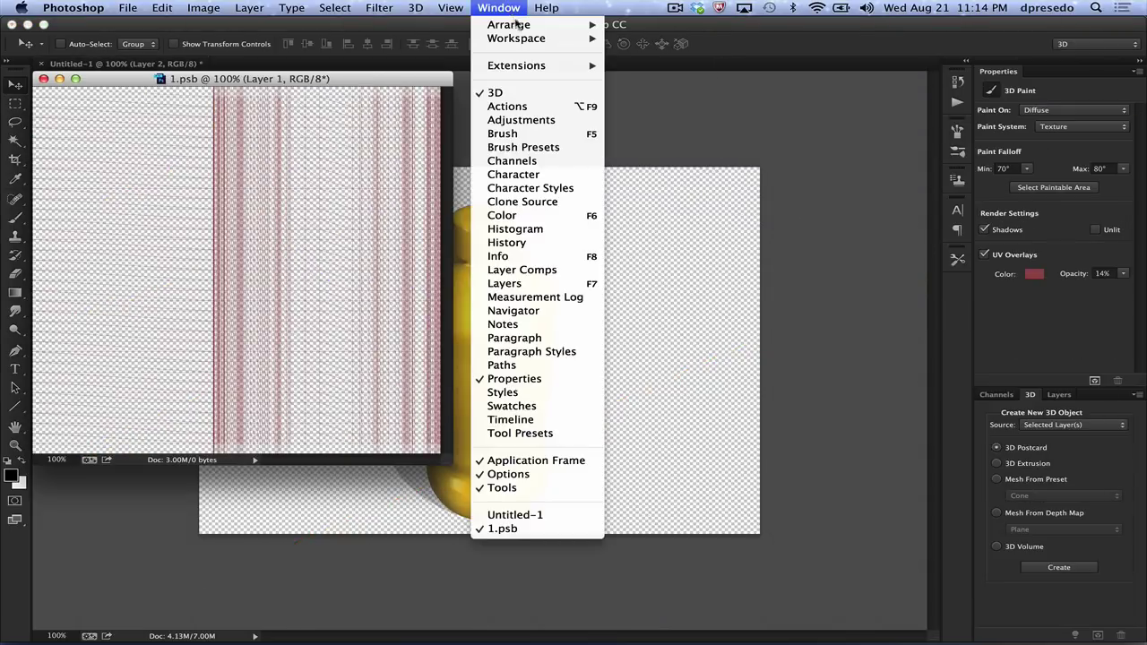
{"action": "mouse_move", "coordinate": [518, 24]}
{"action": "left_click", "coordinate": [623, 32]}
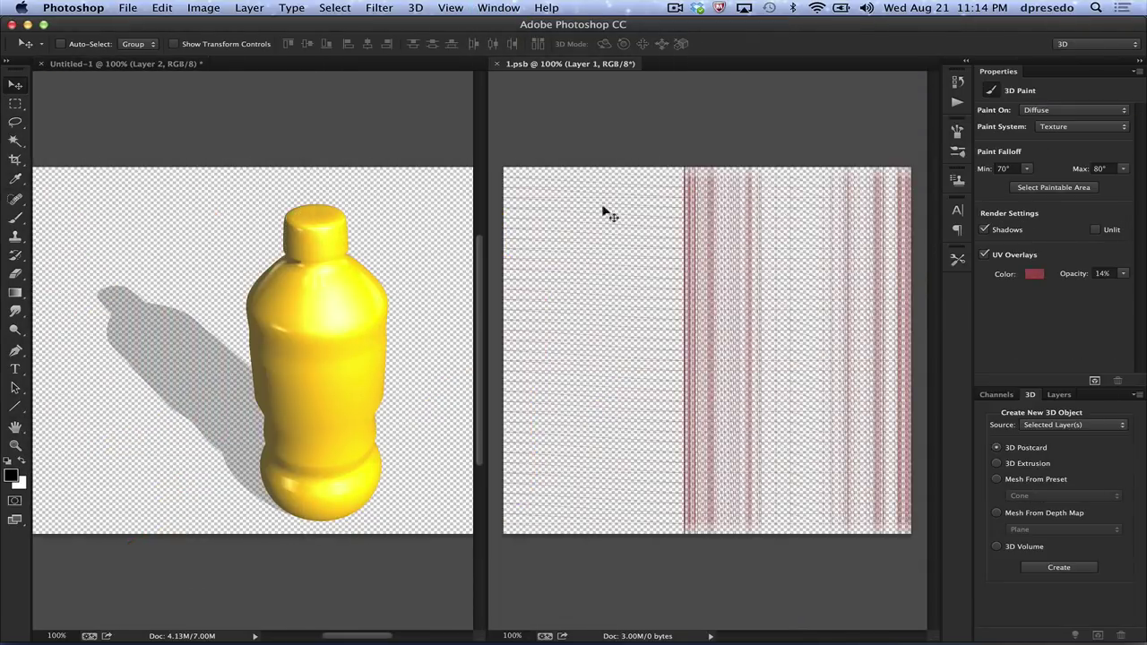
{"action": "key", "text": "b"}
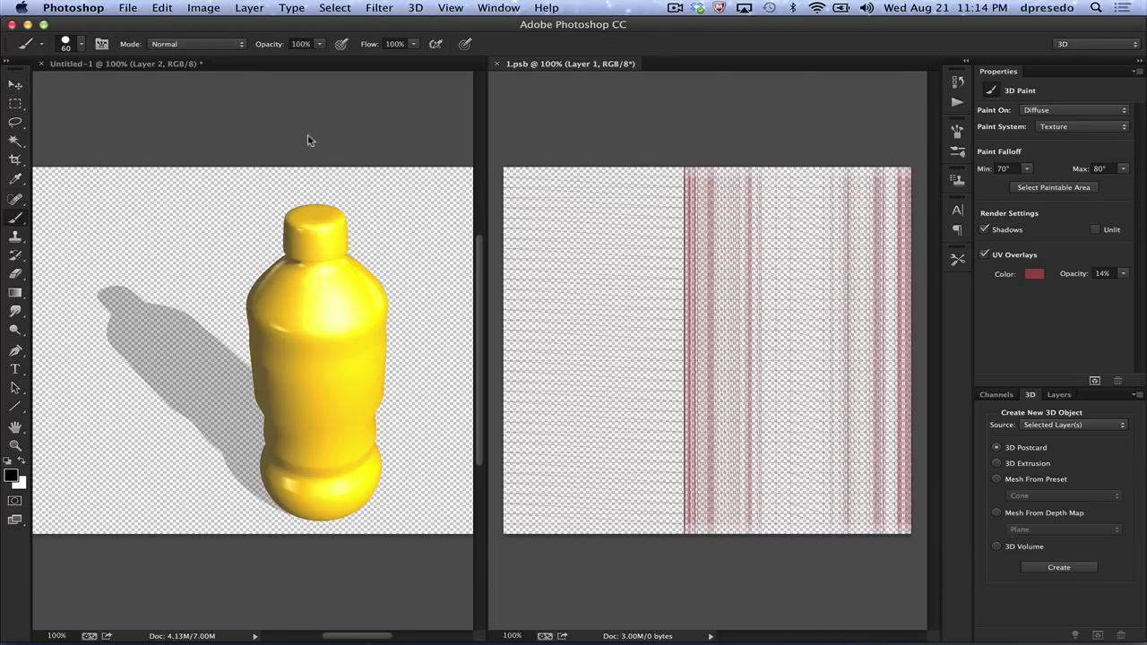
{"action": "left_click", "coordinate": [302, 142]}
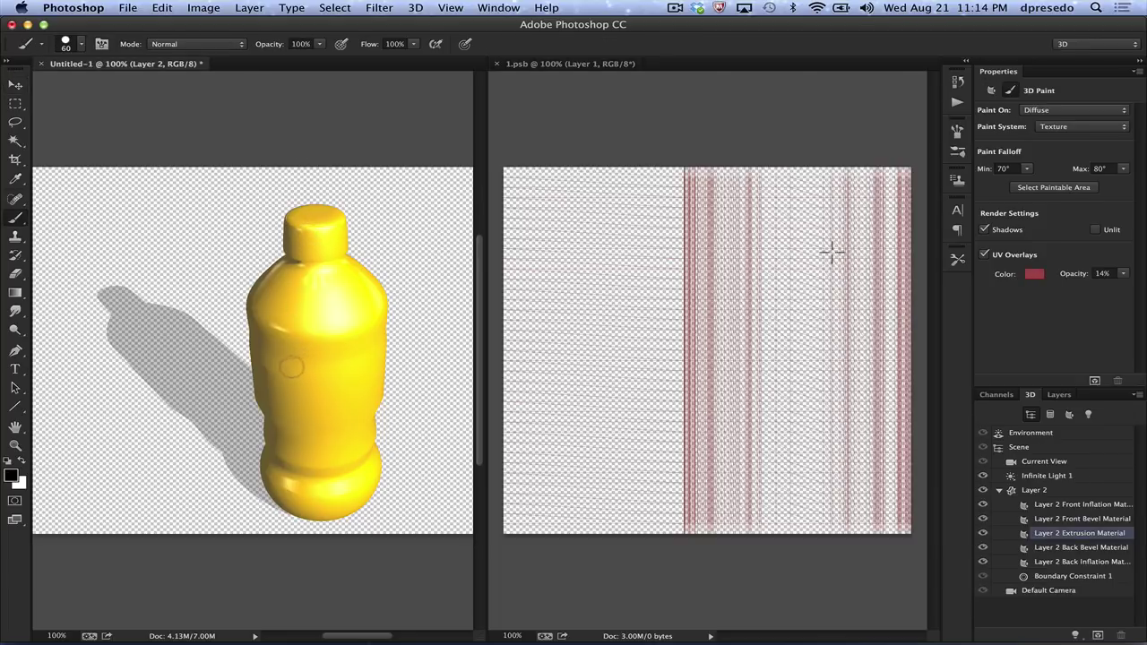
- Set the secondary camera view to Left and swap it into the main view
{"action": "left_click", "coordinate": [15, 85]}
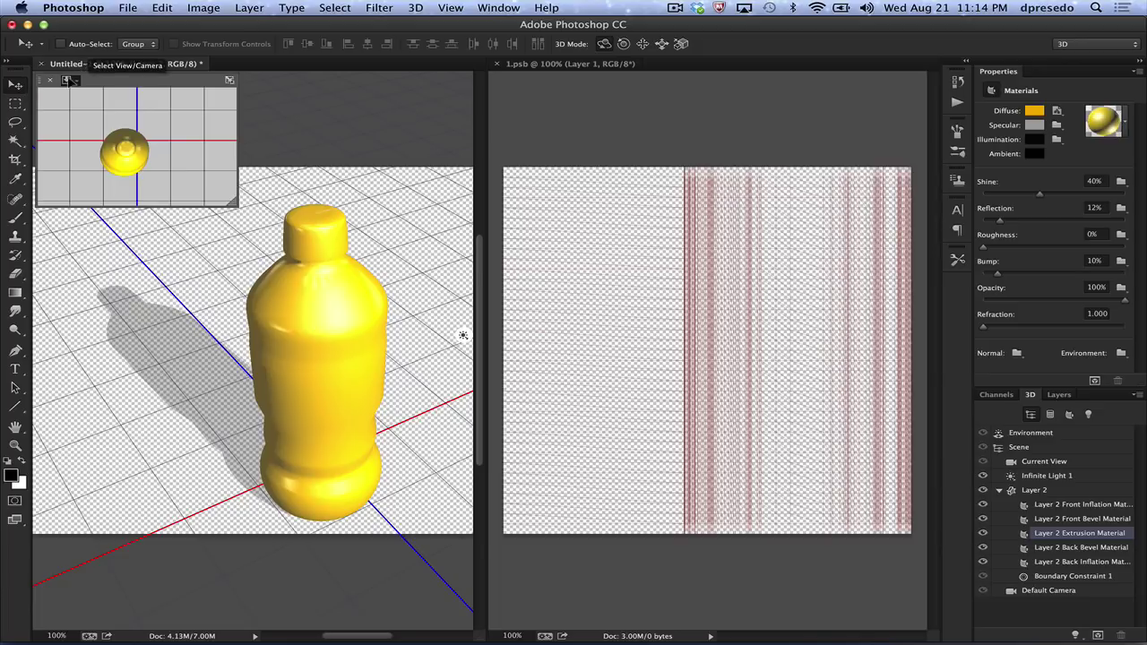
{"action": "left_click", "coordinate": [70, 80]}
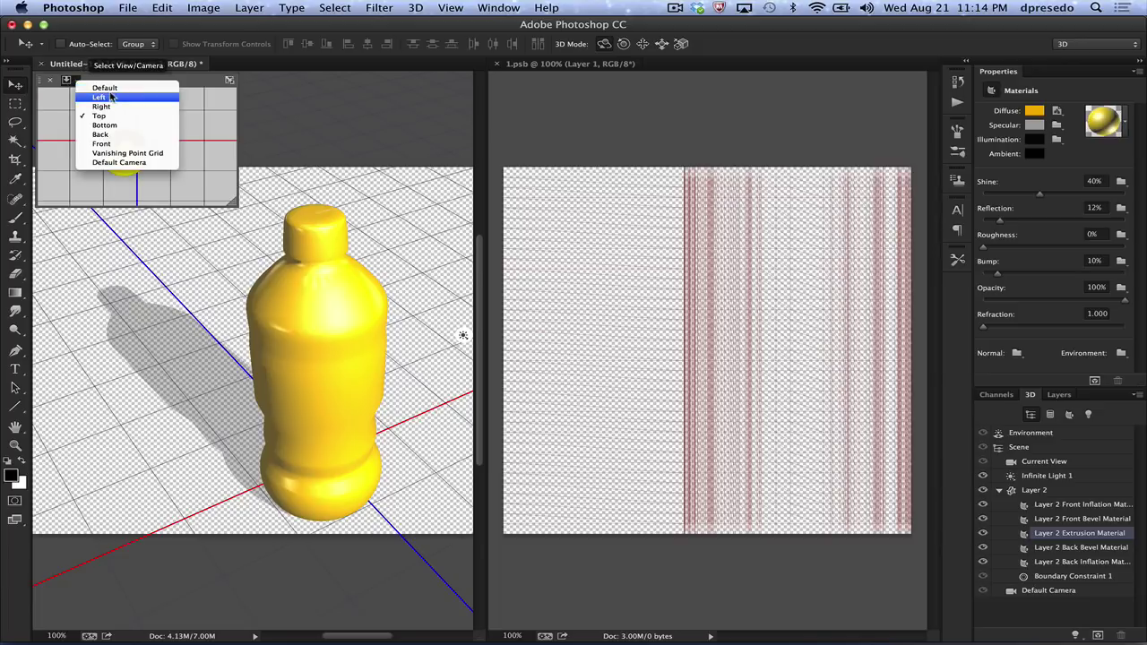
{"action": "left_click", "coordinate": [111, 97]}
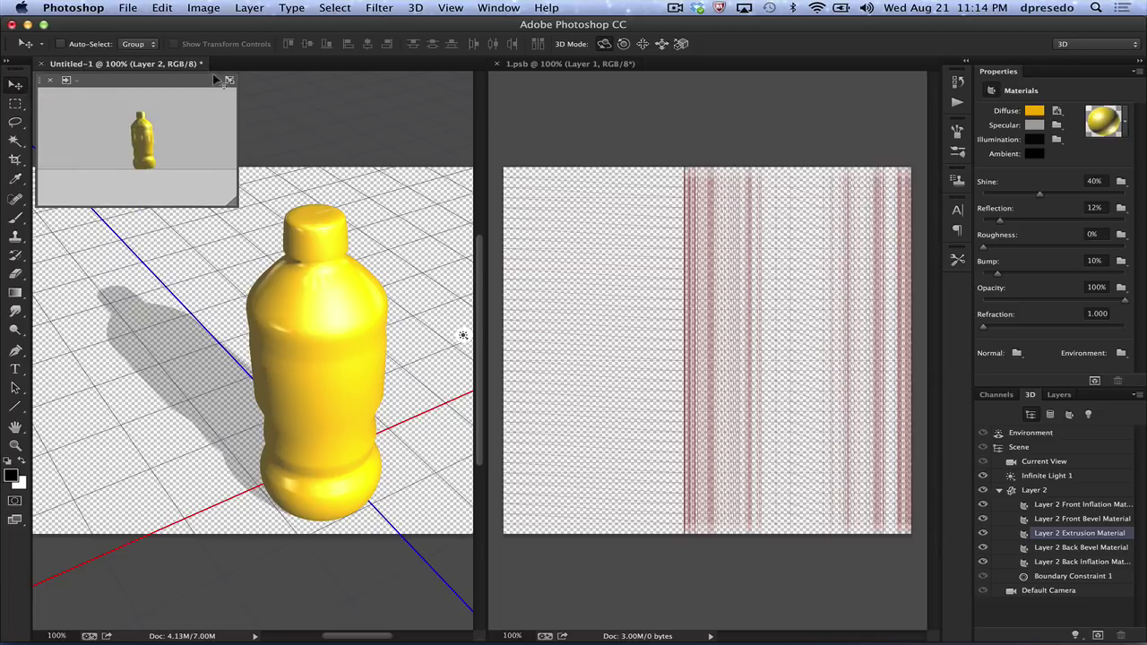
{"action": "left_click", "coordinate": [65, 80]}
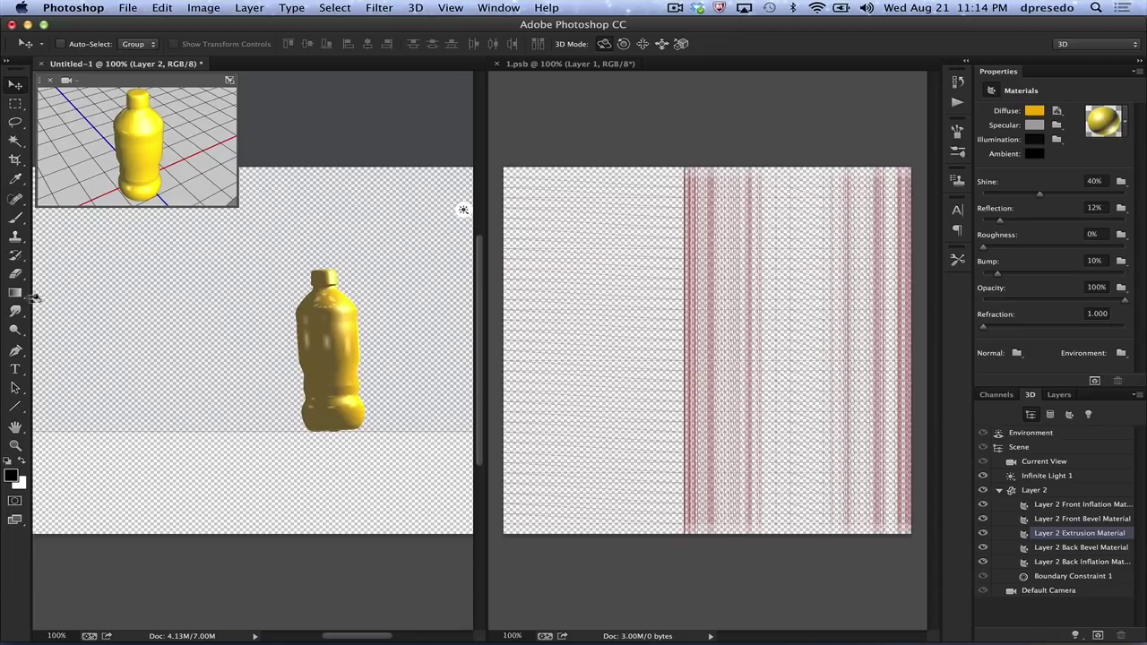
- Paint a black band across the bottle's middle and extend it down the texture
{"action": "left_click", "coordinate": [15, 219]}
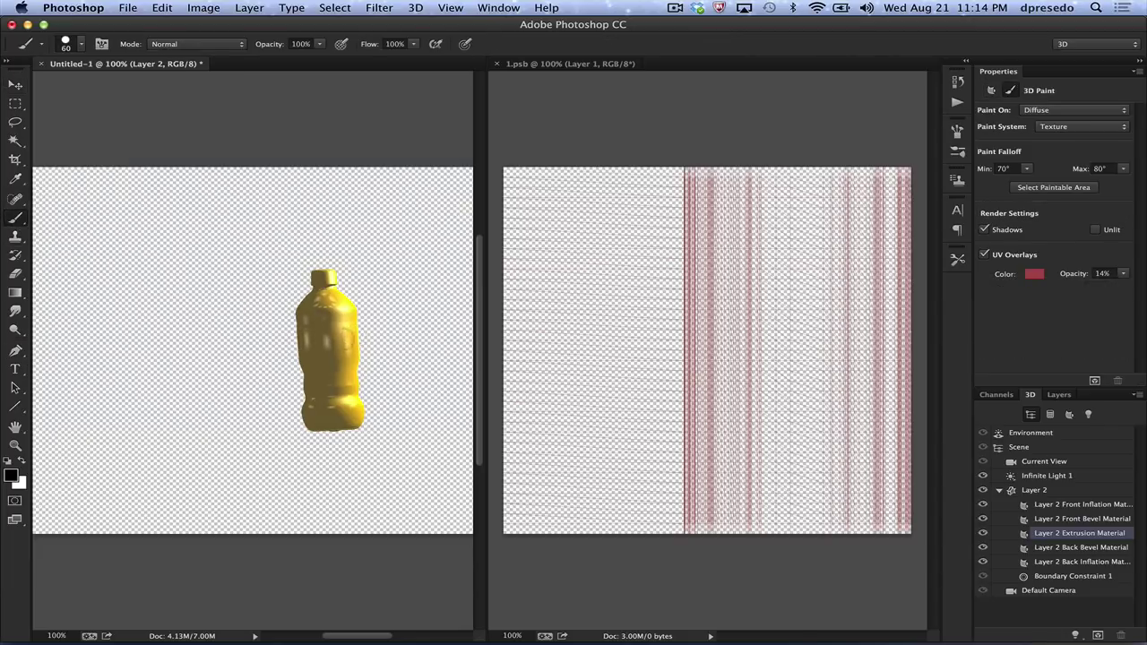
{"action": "left_click_drag", "start_coordinate": [291, 341], "coordinate": [351, 337]}
{"action": "mouse_move", "coordinate": [816, 528]}
{"action": "left_mouse_down"}
{"action": "mouse_move", "coordinate": [811, 195]}
{"action": "mouse_move", "coordinate": [785, 478]}
{"action": "mouse_move", "coordinate": [786, 235]}
{"action": "mouse_move", "coordinate": [801, 233]}
{"action": "mouse_move", "coordinate": [793, 240]}
{"action": "mouse_move", "coordinate": [816, 269]}
{"action": "left_mouse_up"}
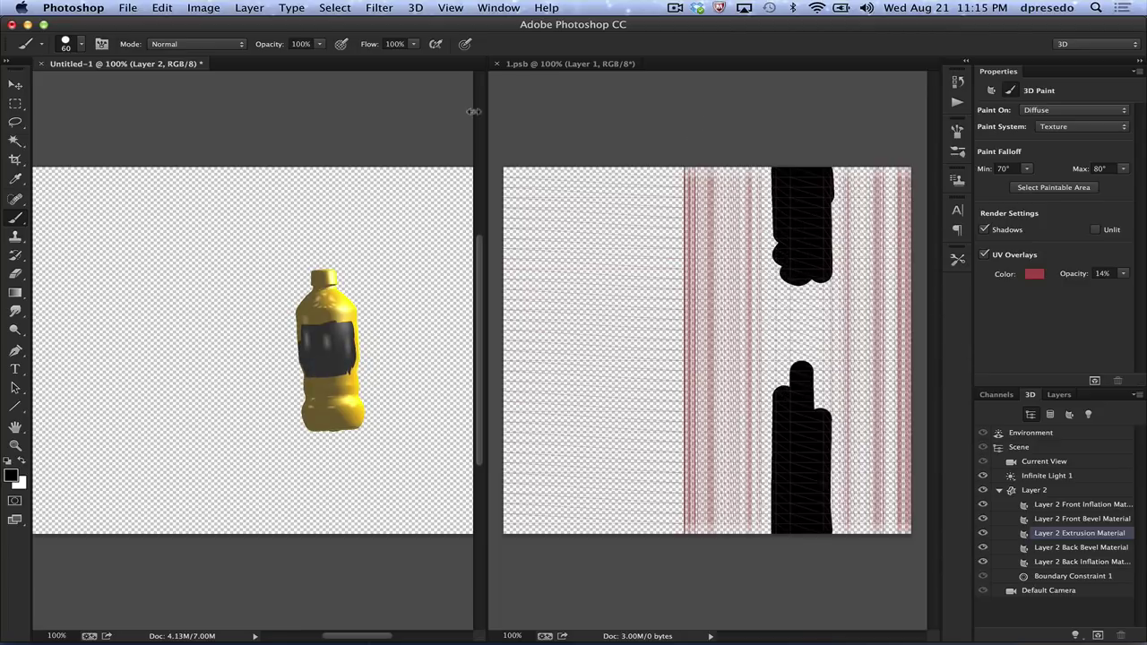
- Show the Layer 1 copy Pepsi photo, marquee-select its label, then hide that layer again
{"action": "left_click", "coordinate": [1059, 396]}
{"action": "left_click", "coordinate": [986, 575]}
{"action": "left_click", "coordinate": [1047, 576]}
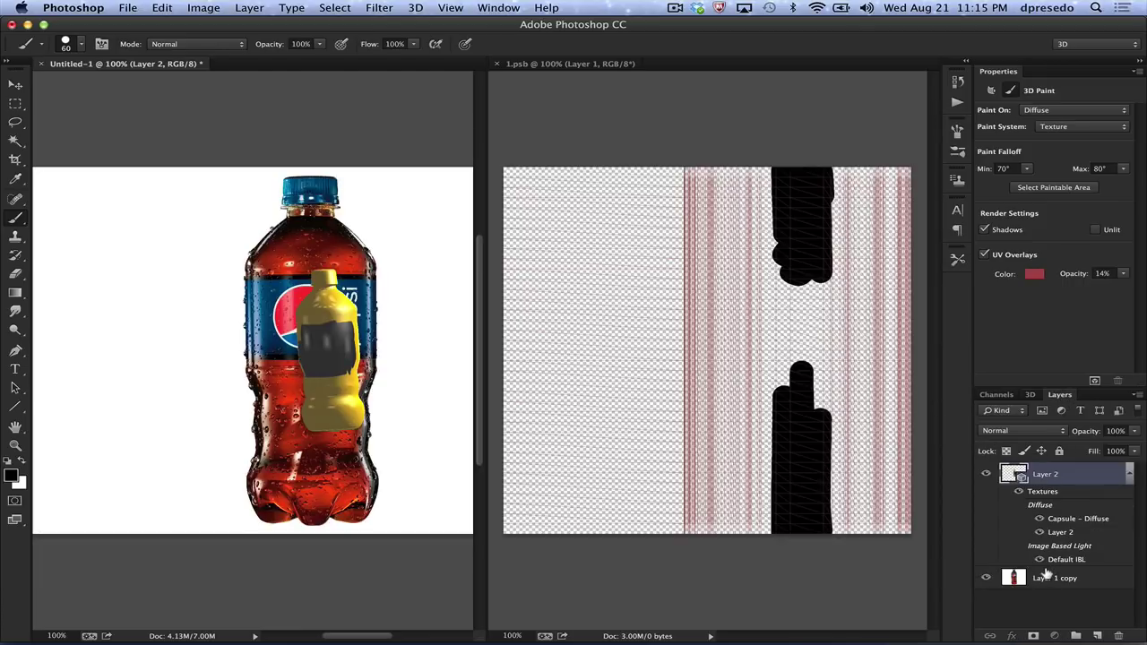
{"action": "left_click", "coordinate": [15, 104]}
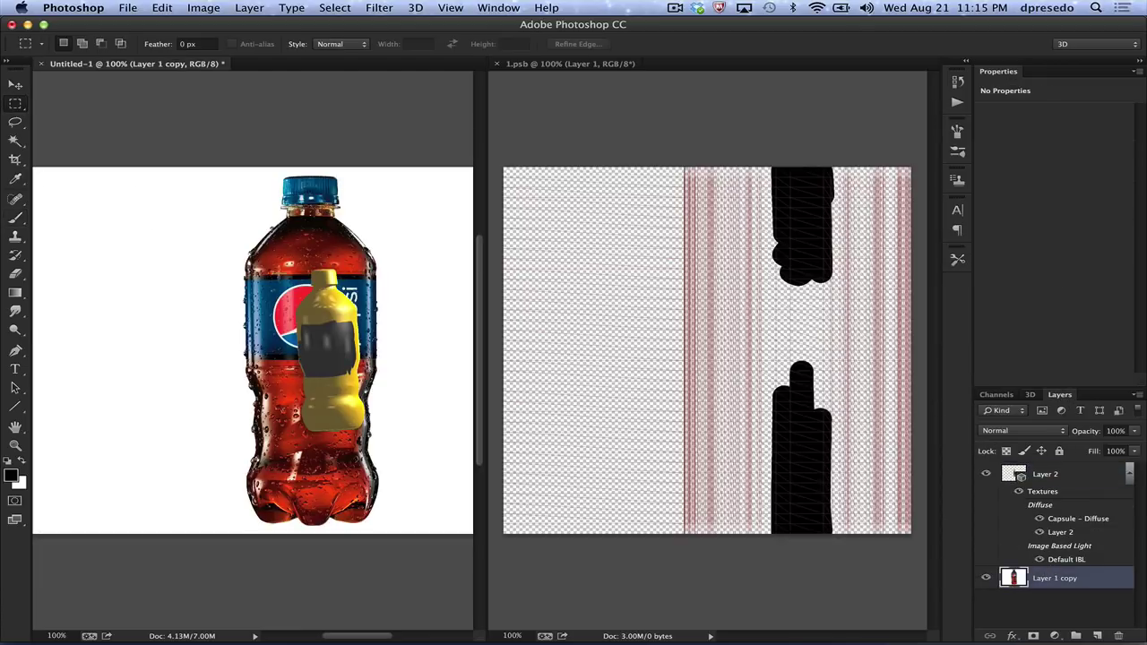
{"action": "left_click_drag", "start_coordinate": [232, 273], "coordinate": [390, 358]}
{"action": "left_click", "coordinate": [986, 578]}
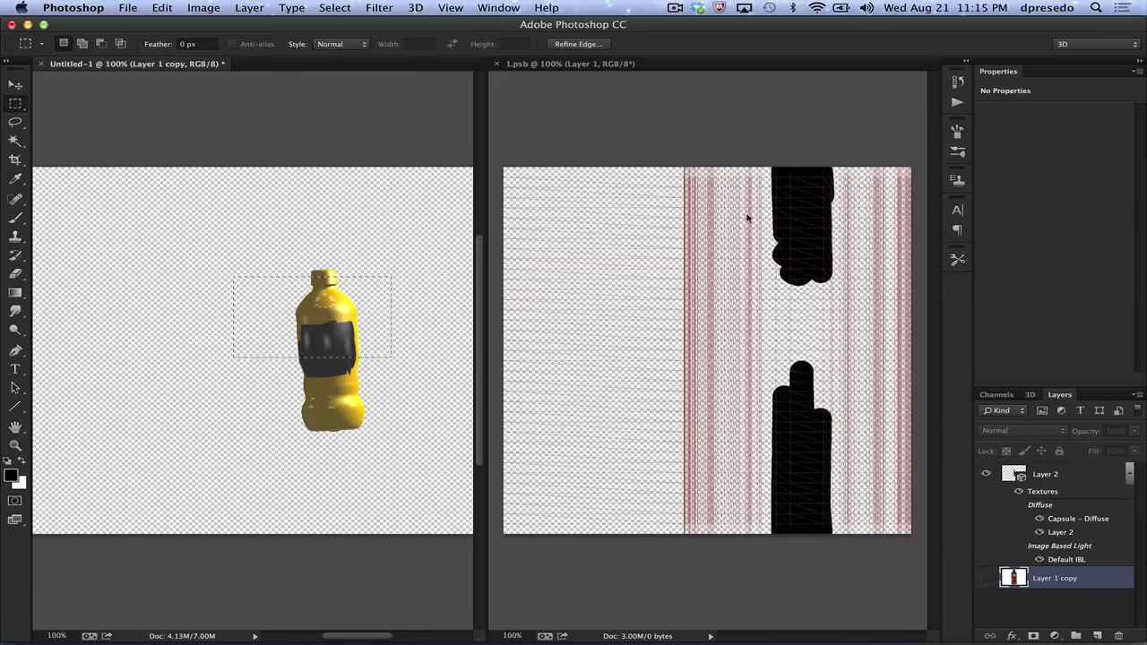
- Paste the Pepsi label into 1.psb and rotate it 90° clockwise
{"action": "left_click", "coordinate": [726, 157]}
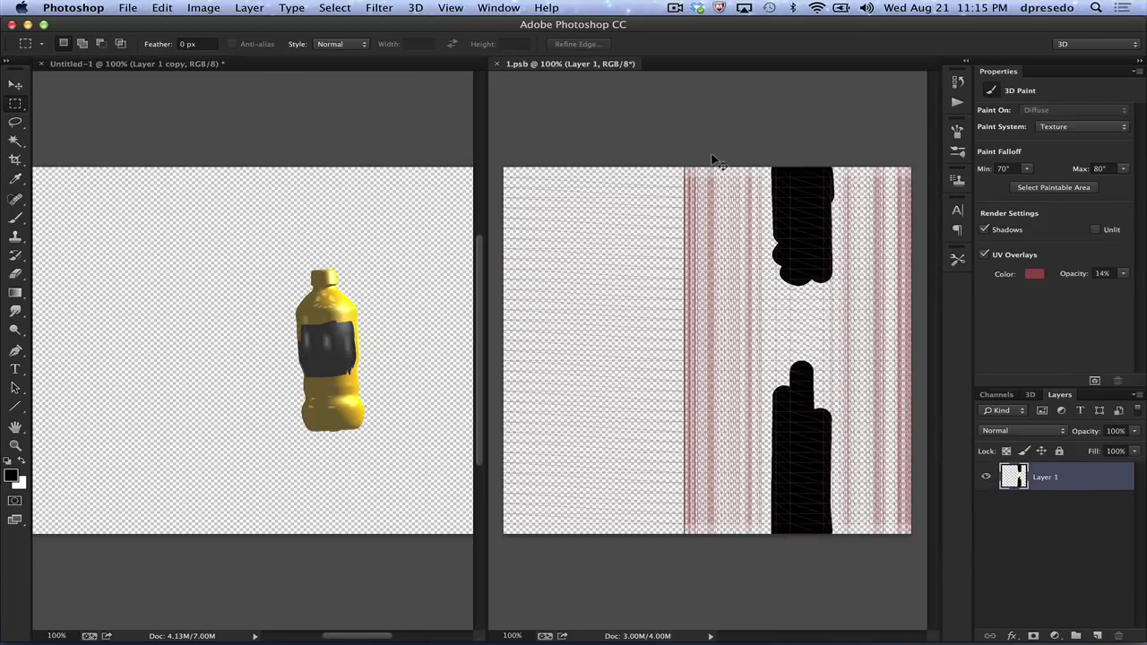
{"action": "key", "text": "super+v"}
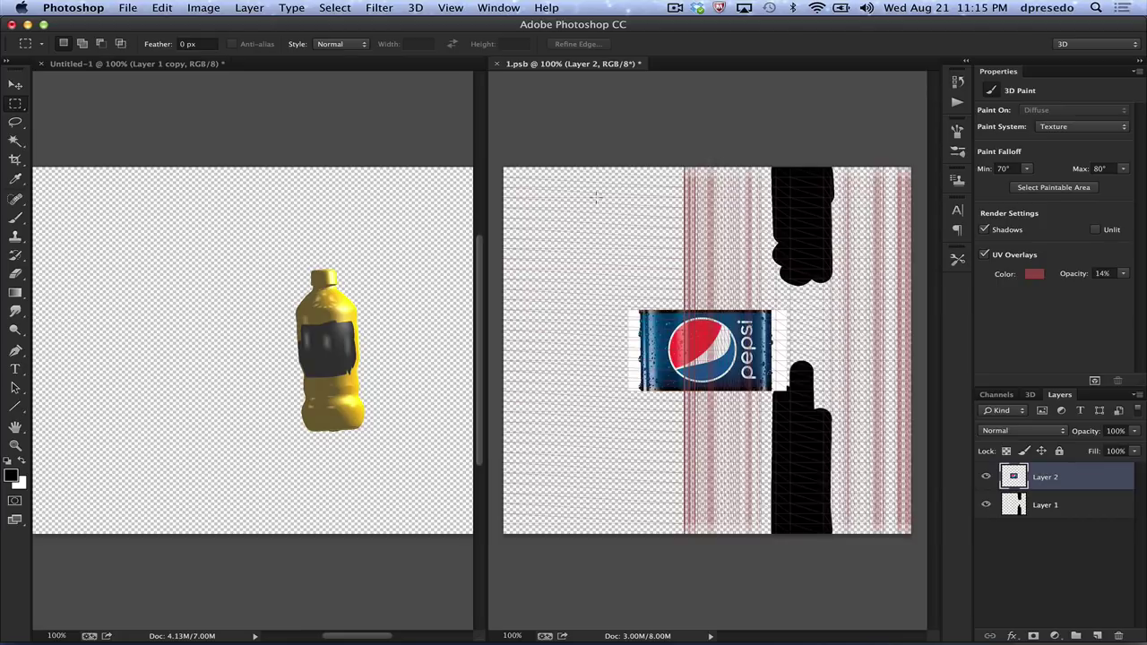
{"action": "key", "text": "super+t"}
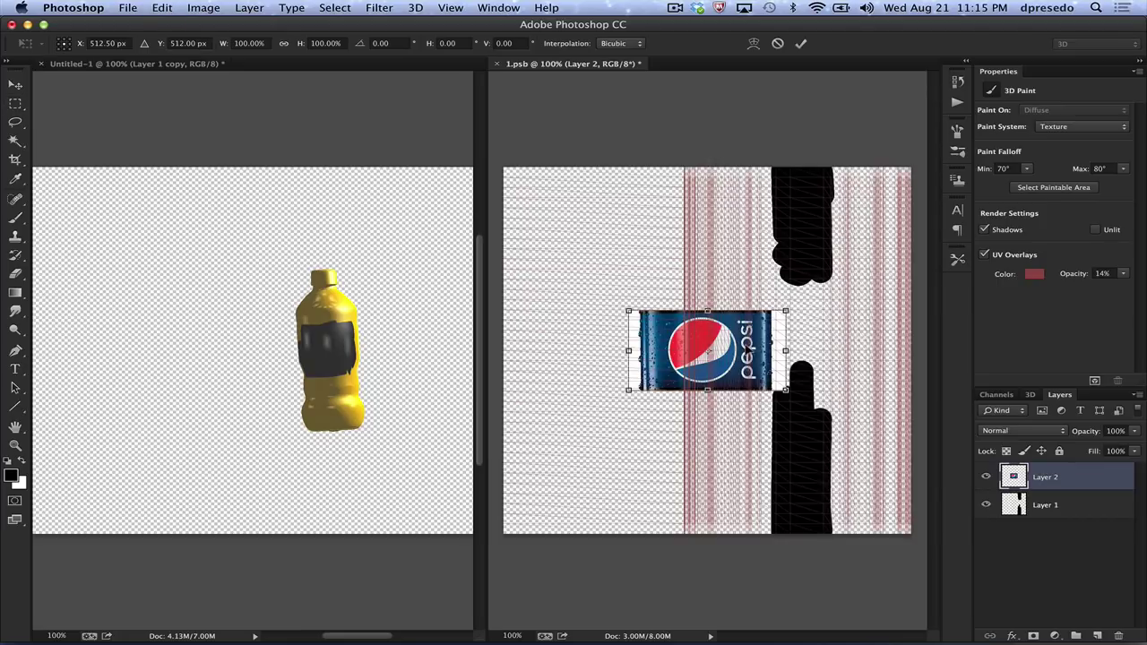
{"action": "right_click", "coordinate": [743, 355]}
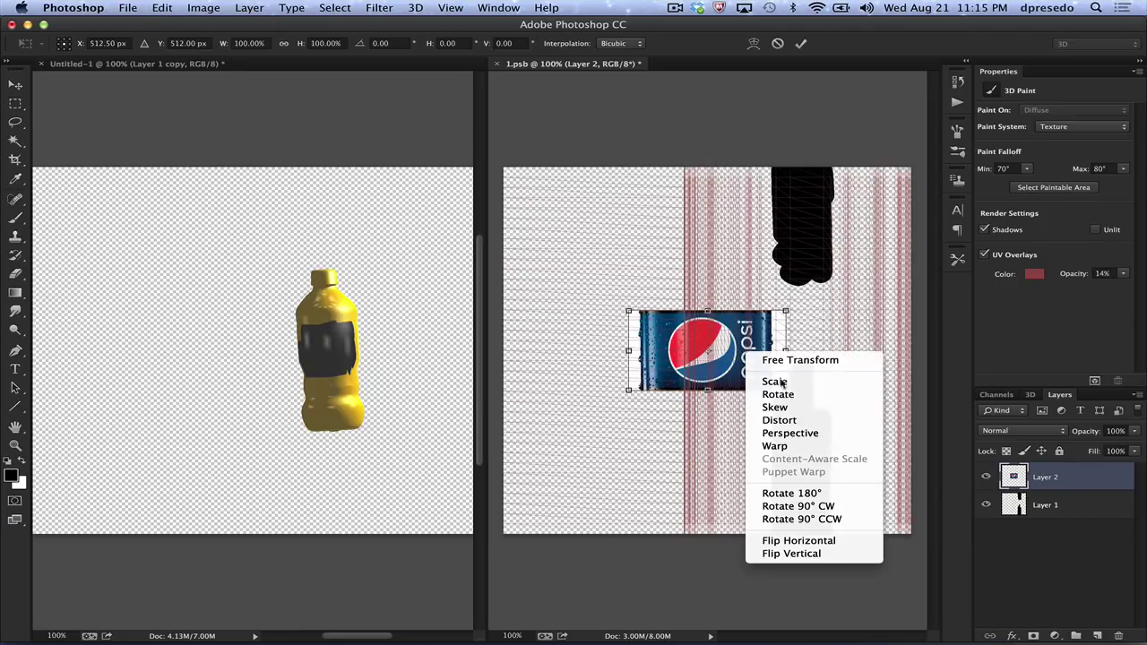
{"action": "left_click", "coordinate": [834, 505]}
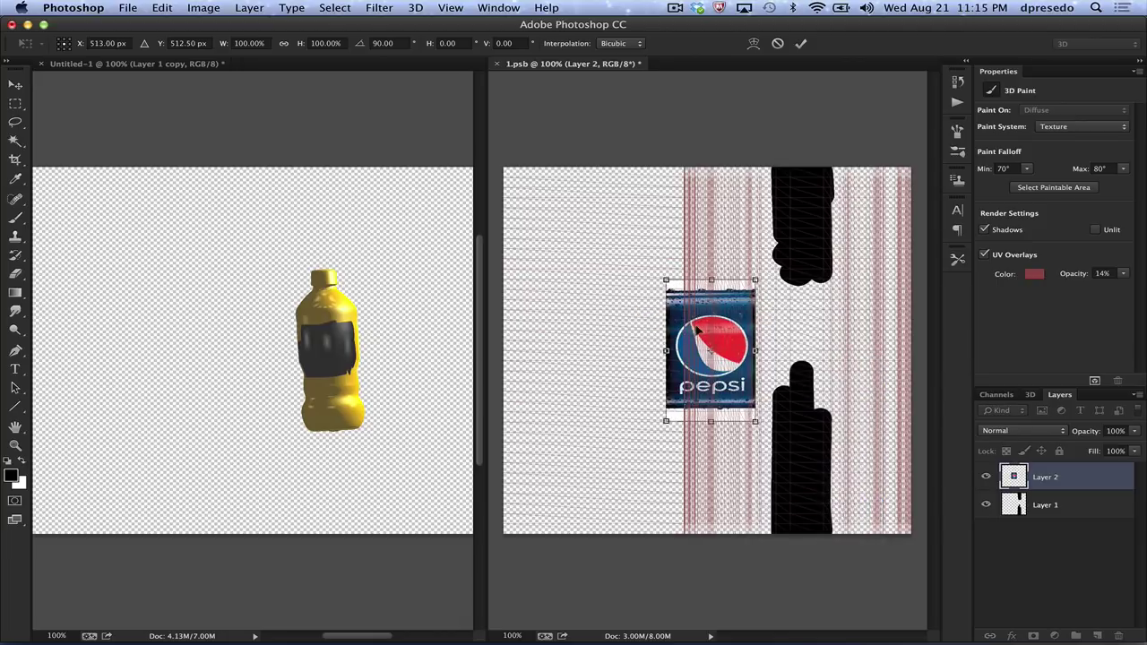
- Move, stretch and narrow the label over the bottle's label strip, apply it, and save
{"action": "left_click_drag", "start_coordinate": [681, 334], "coordinate": [779, 302]}
{"action": "left_click_drag", "start_coordinate": [801, 253], "coordinate": [805, 145]}
{"action": "left_click_drag", "start_coordinate": [803, 392], "coordinate": [783, 579]}
{"action": "left_click_drag", "start_coordinate": [759, 362], "coordinate": [821, 362]}
{"action": "key", "text": "Return"}
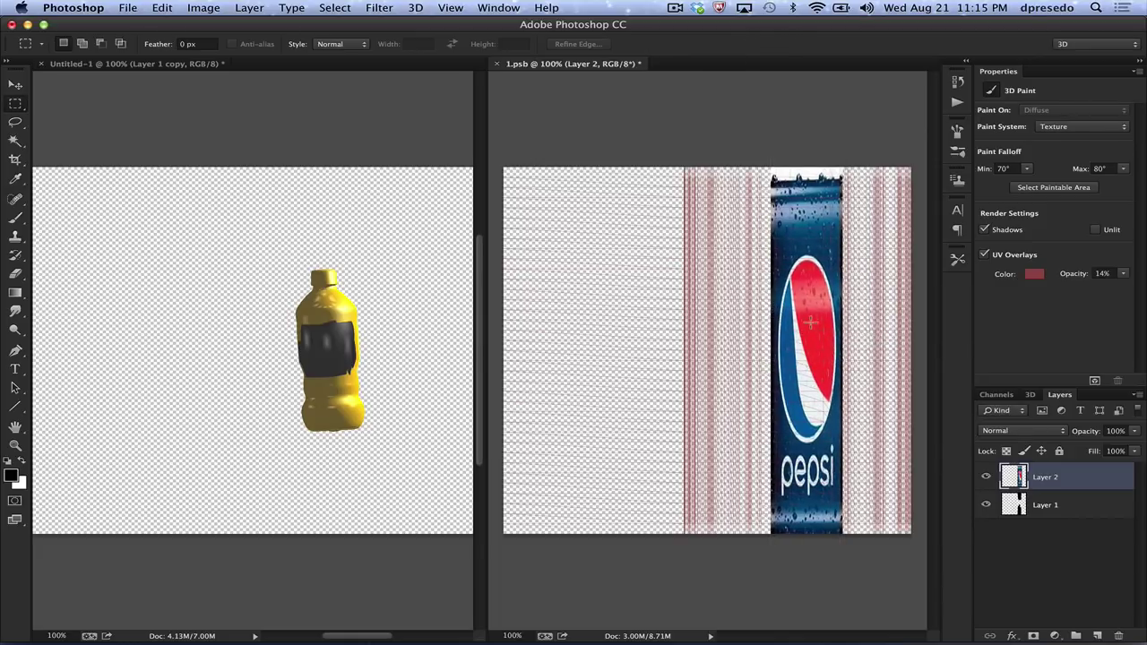
{"action": "key", "text": "super+s"}
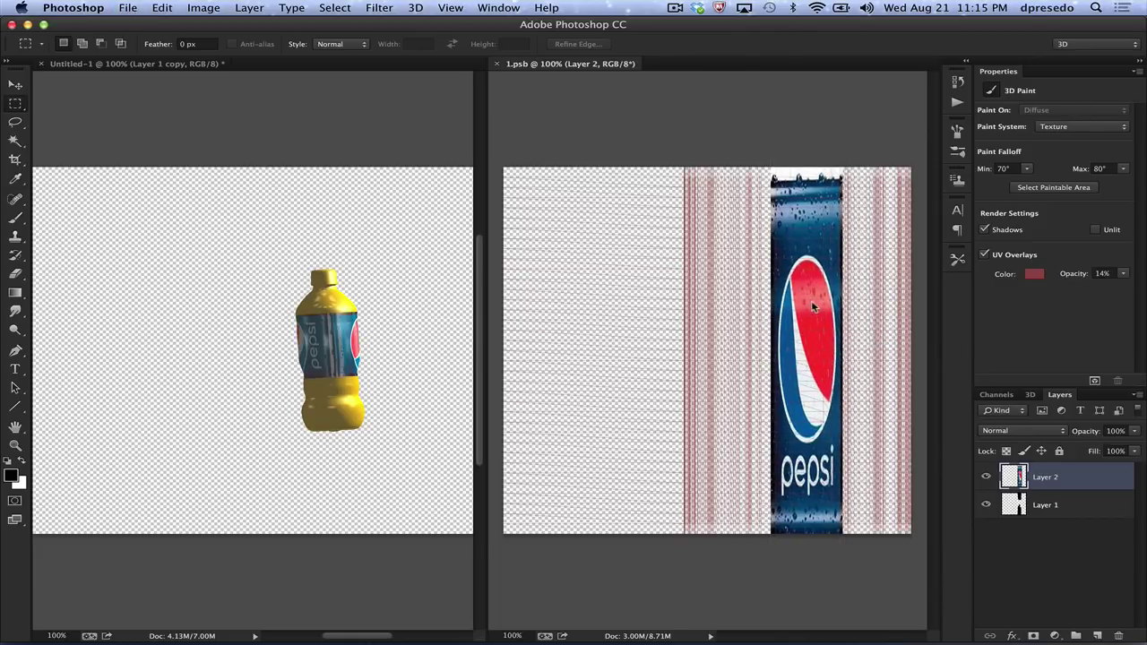
- Deselect, select the bottle's 3D layer, swap the main and secondary views, and orbit to an angled view
{"action": "left_click", "coordinate": [367, 149]}
{"action": "left_click", "coordinate": [15, 84]}
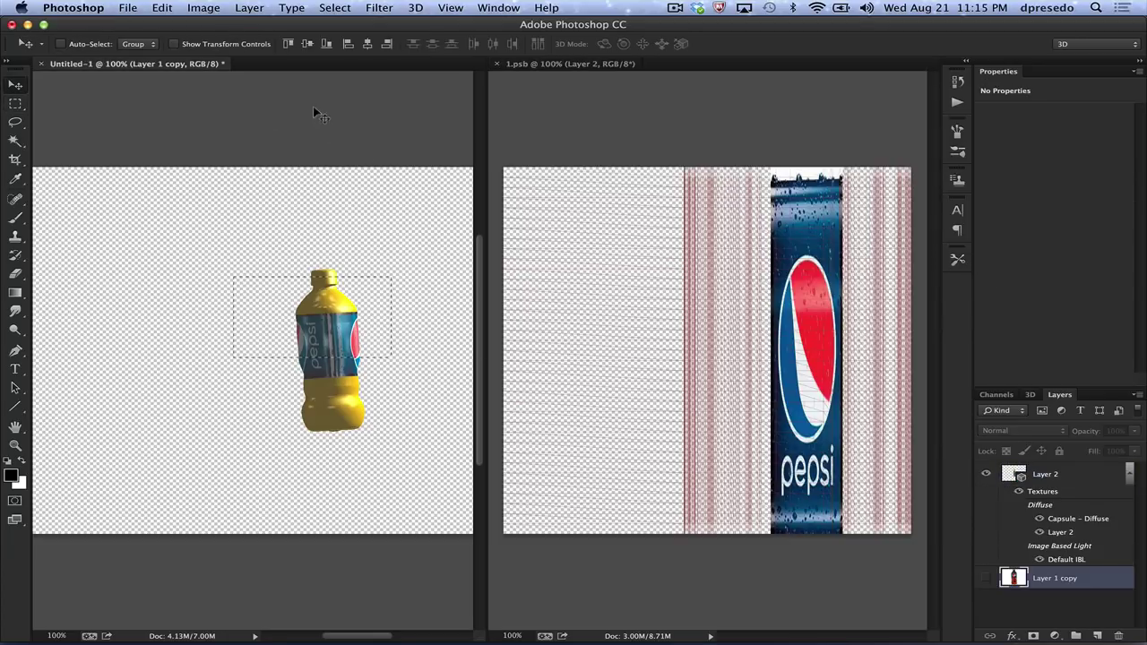
{"action": "key", "text": "super+d"}
{"action": "left_click", "coordinate": [1044, 474]}
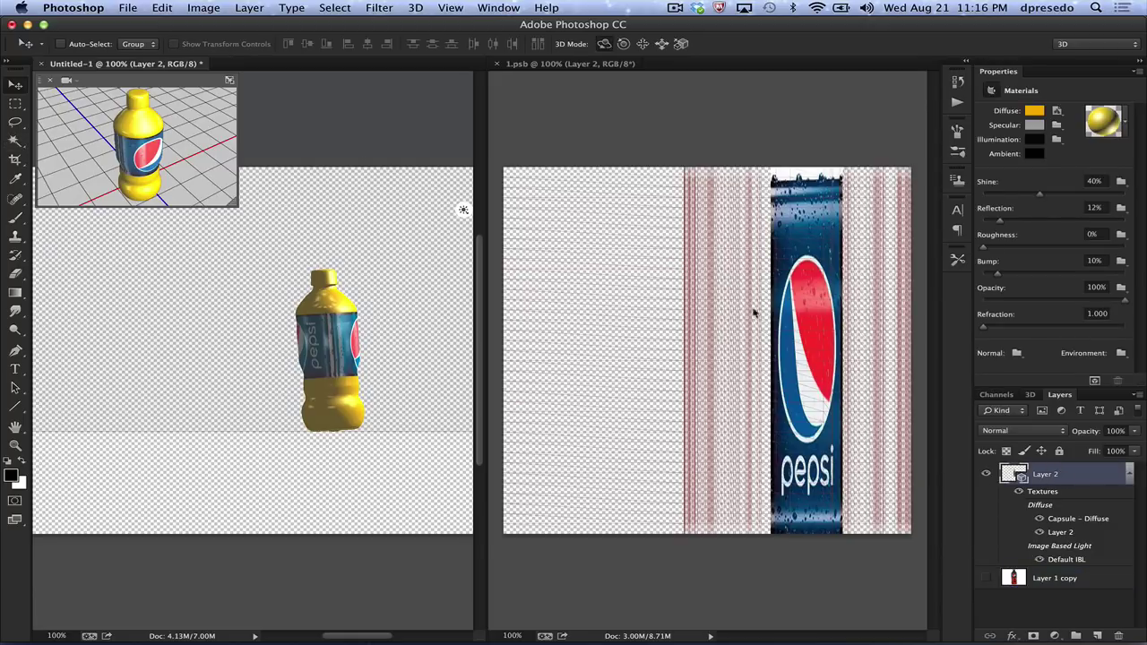
{"action": "left_click", "coordinate": [397, 119]}
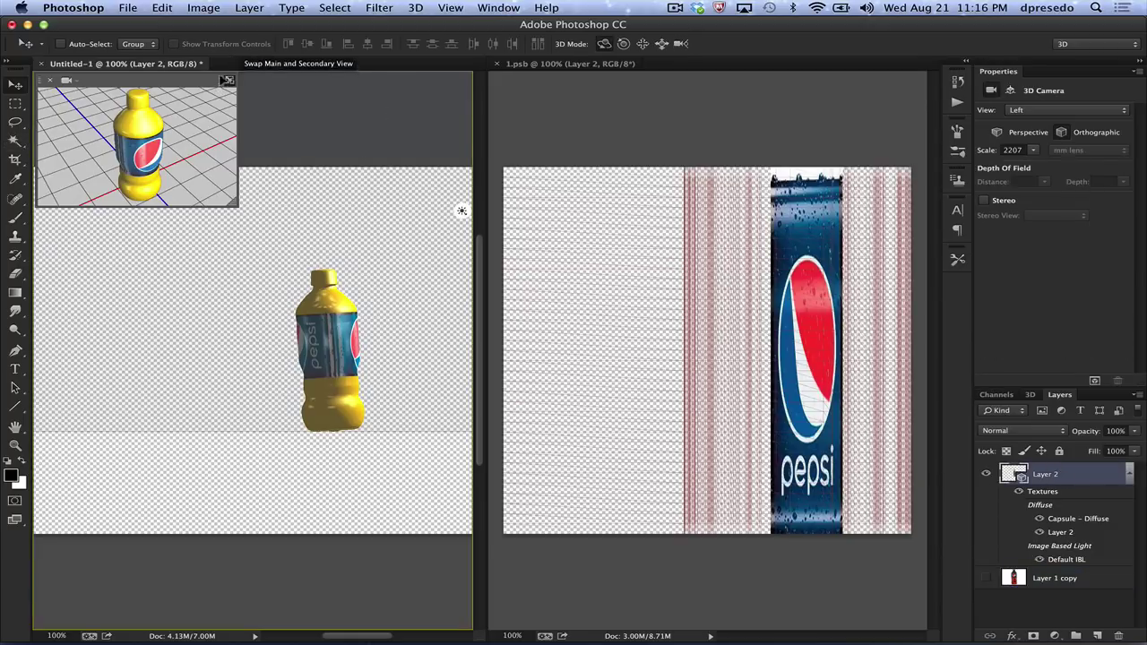
{"action": "left_click", "coordinate": [228, 79]}
{"action": "left_click_drag", "start_coordinate": [372, 113], "coordinate": [466, 180]}
{"action": "left_click", "coordinate": [795, 240]}
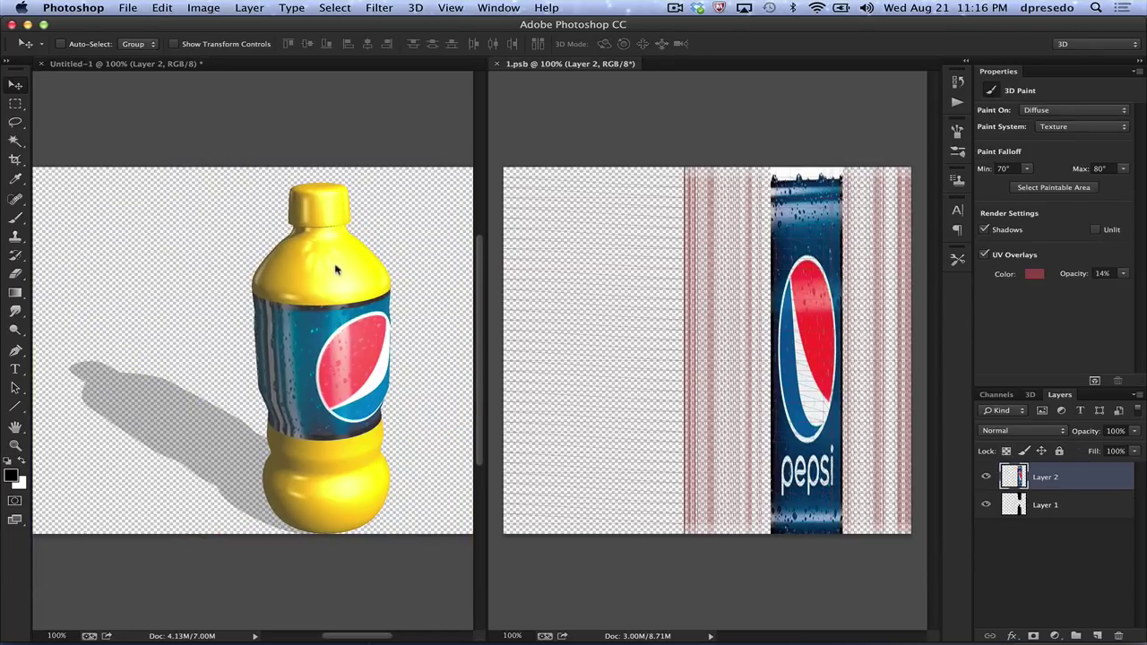
- Select the bottle mesh and bring up its material settings
{"action": "left_click", "coordinate": [336, 275]}
{"action": "left_click", "coordinate": [324, 264]}
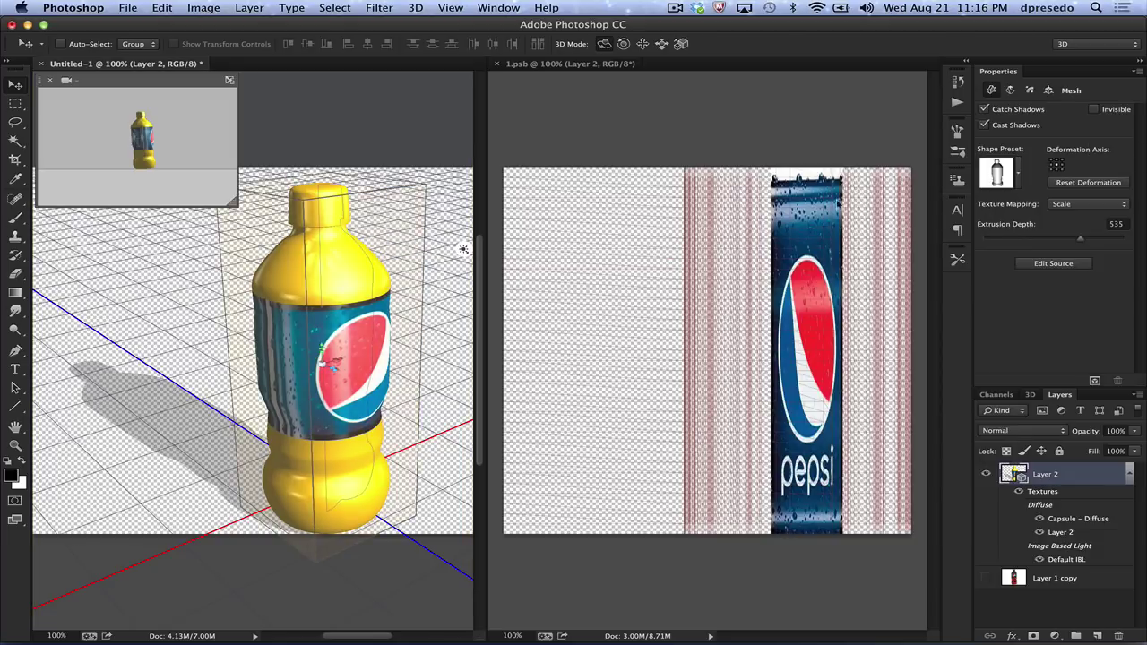
{"action": "left_click", "coordinate": [340, 259]}
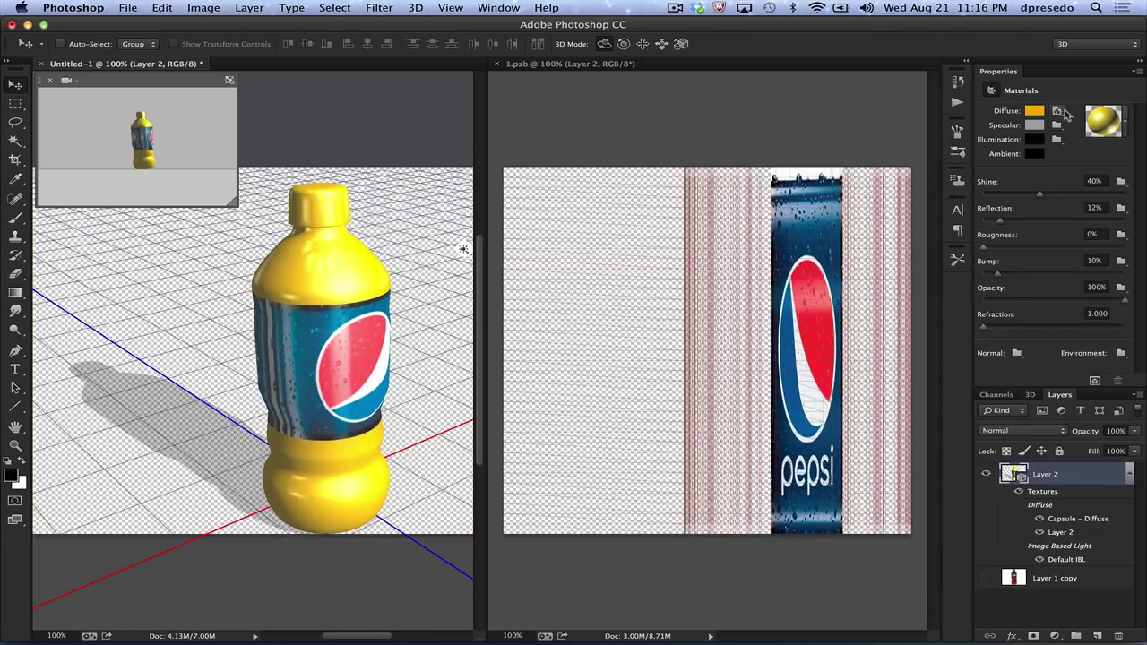
{"action": "left_click", "coordinate": [1060, 111]}
{"action": "key", "text": "Escape"}
- Create a new opacity texture from the Default Photoshop Size preset with width and height 10
{"action": "left_click", "coordinate": [1120, 288]}
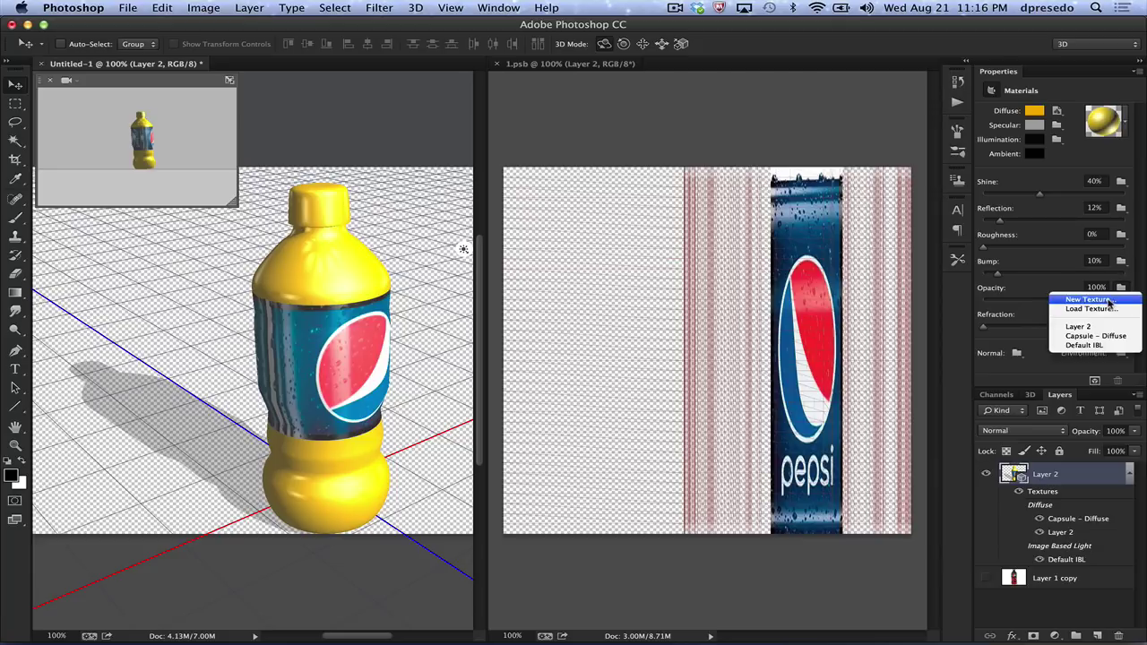
{"action": "left_click", "coordinate": [1109, 302]}
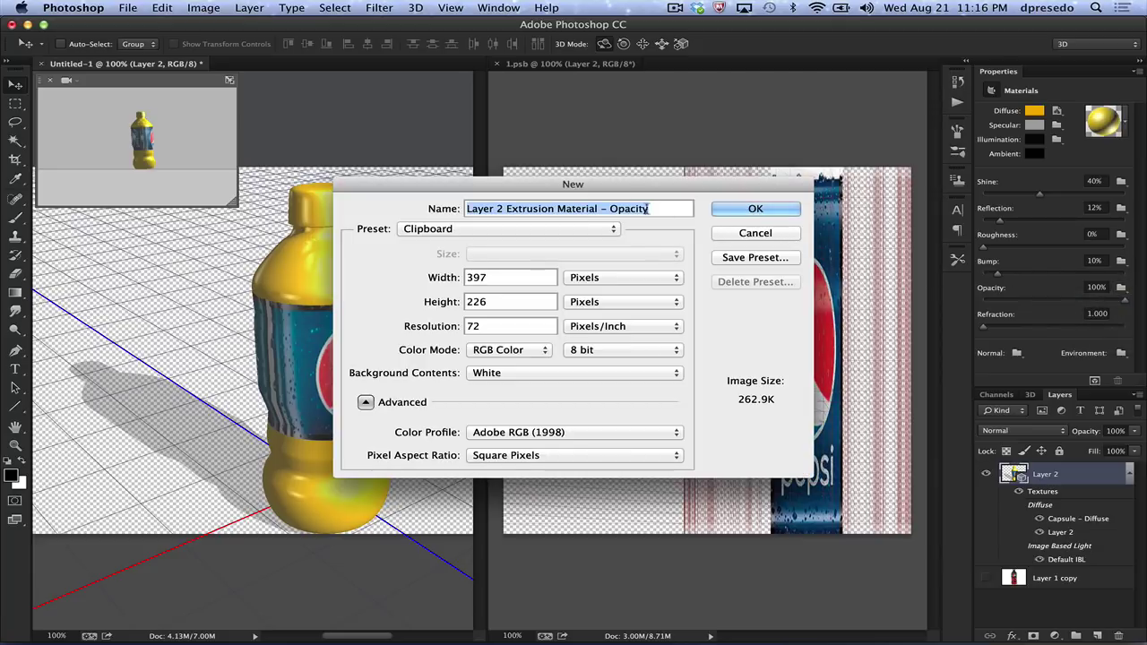
{"action": "left_click", "coordinate": [529, 231]}
{"action": "left_click", "coordinate": [529, 242]}
{"action": "double_click", "coordinate": [472, 277]}
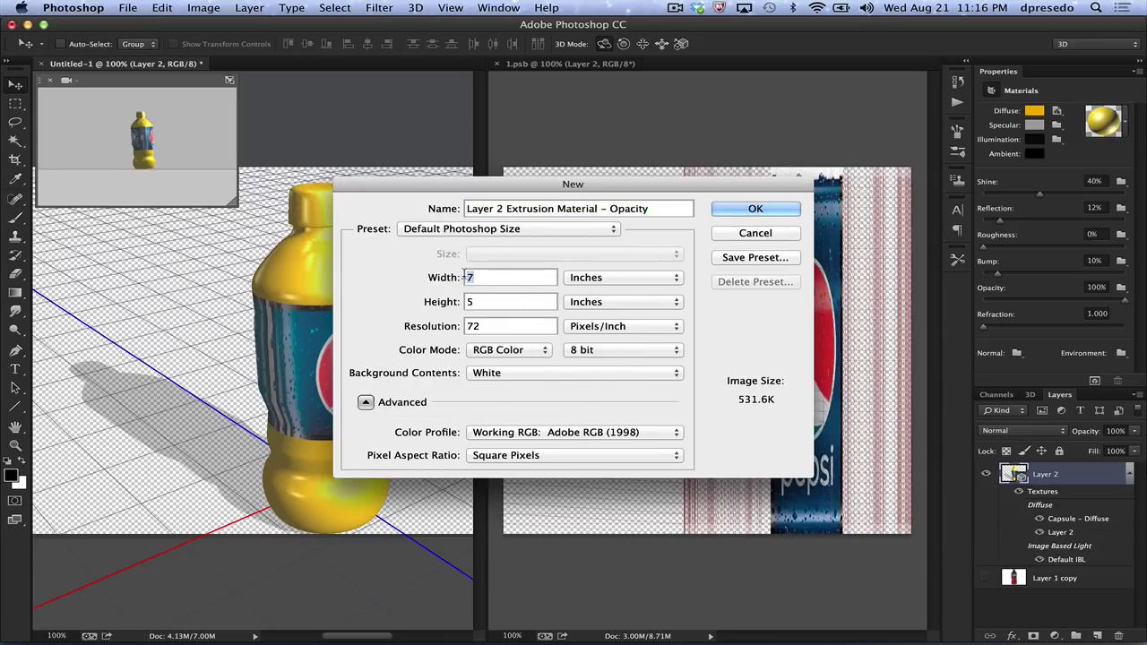
{"action": "type", "text": "10"}
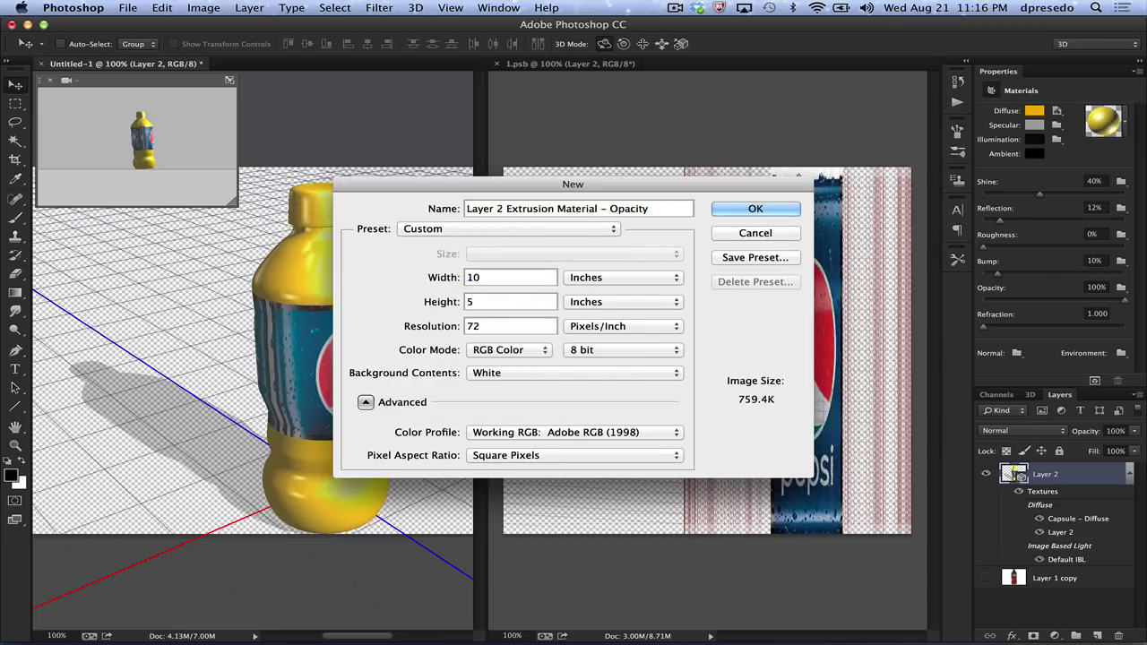
{"action": "key", "text": "Tab"}
{"action": "type", "text": "10"}
{"action": "key", "text": "Return"}
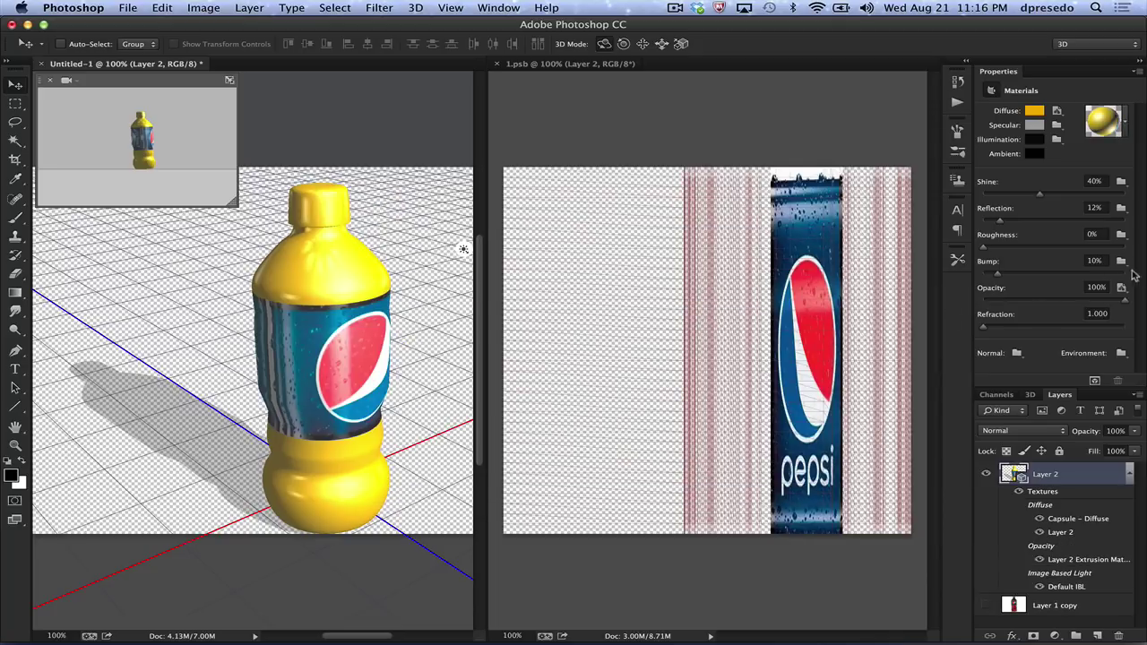
- Open the opacity texture for editing and tile all documents vertically
{"action": "left_click", "coordinate": [1123, 288]}
{"action": "left_click", "coordinate": [1081, 300]}
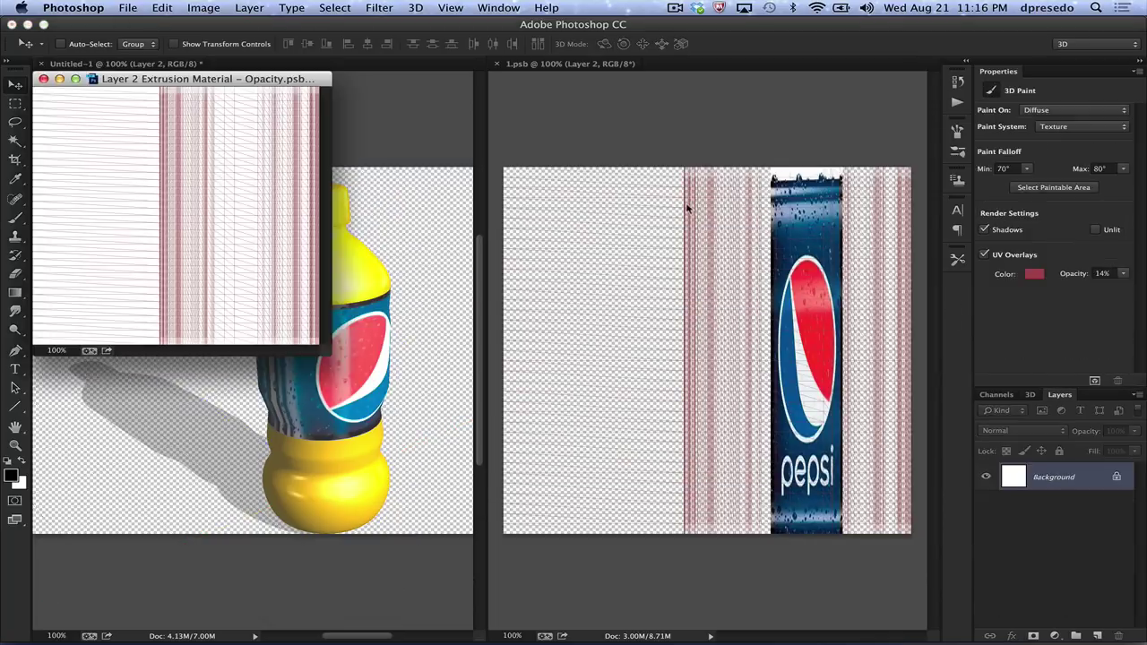
{"action": "left_click_drag", "start_coordinate": [259, 82], "coordinate": [744, 110]}
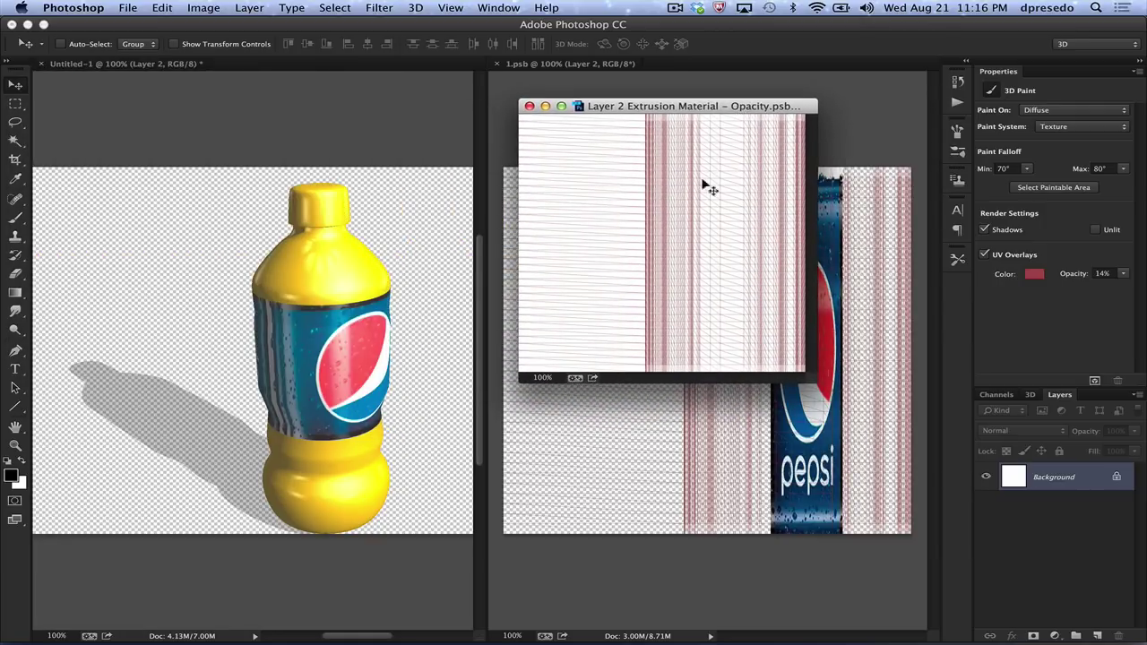
{"action": "left_click_drag", "start_coordinate": [705, 108], "coordinate": [685, 112]}
{"action": "left_click", "coordinate": [491, 8]}
{"action": "mouse_move", "coordinate": [518, 27]}
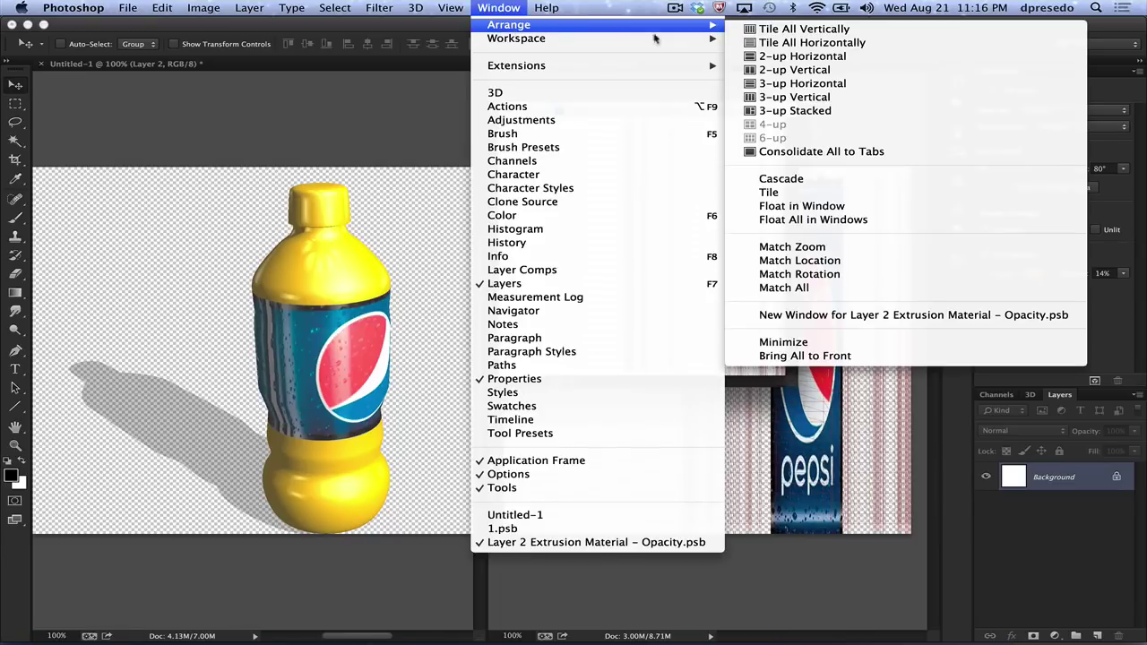
{"action": "left_click", "coordinate": [762, 30]}
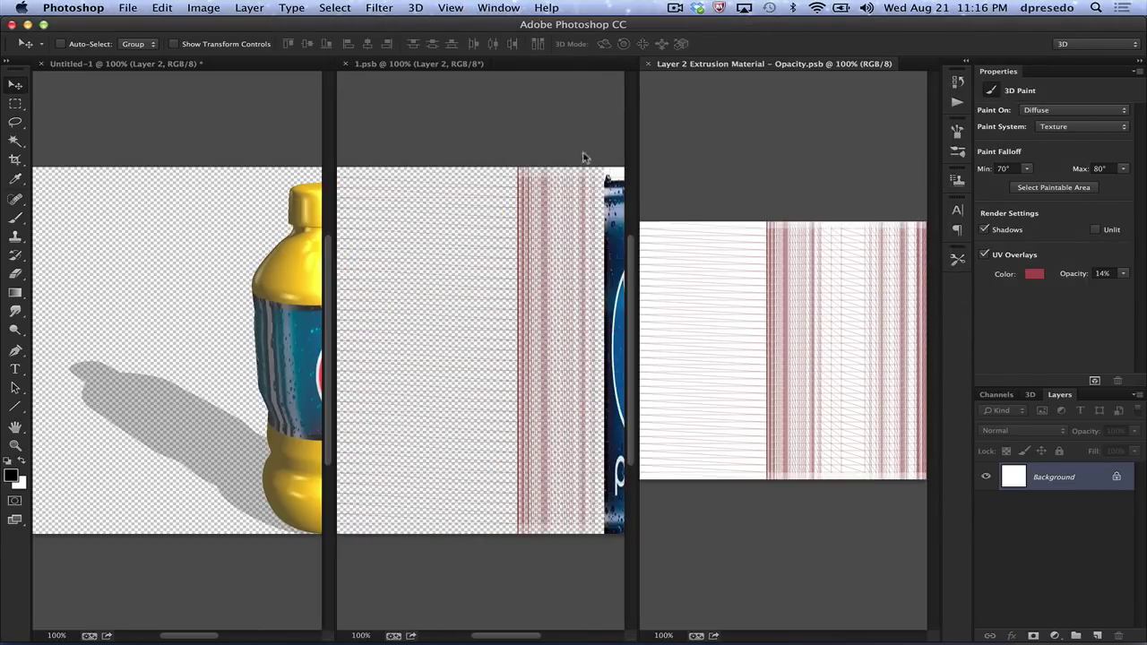
- Bring the Pepsi strip in 1.psb into view, undo a stray paste there, and return to the opacity texture
{"action": "left_click", "coordinate": [522, 106]}
{"action": "left_click_drag", "start_coordinate": [518, 108], "coordinate": [390, 96]}
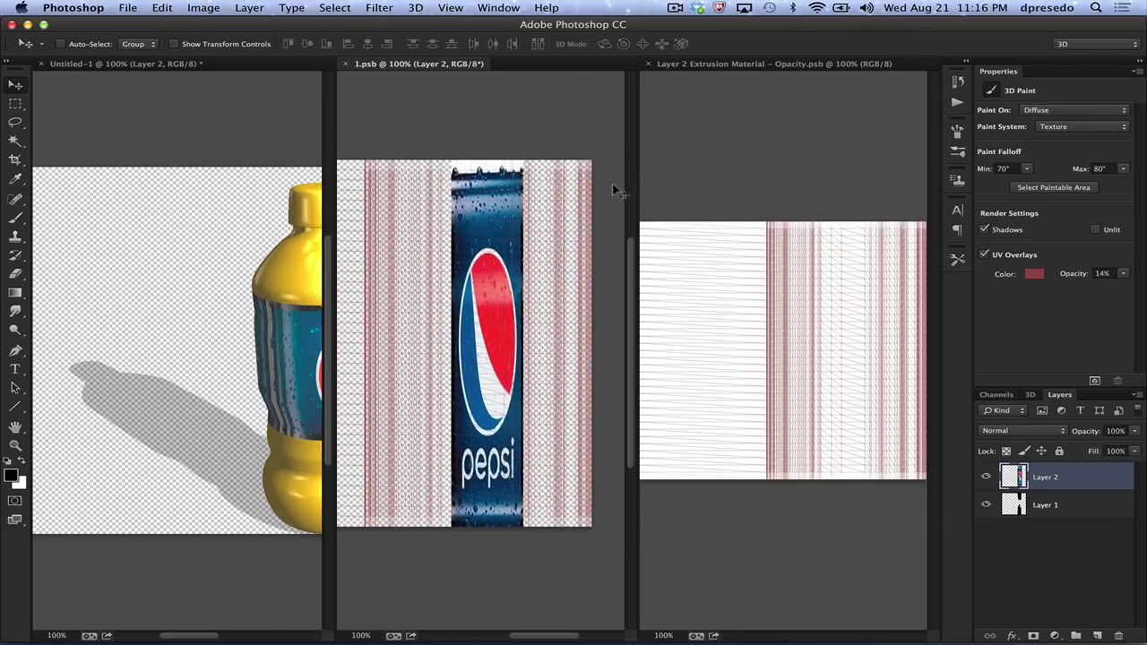
{"action": "key", "text": "super+v"}
{"action": "key", "text": "super+z"}
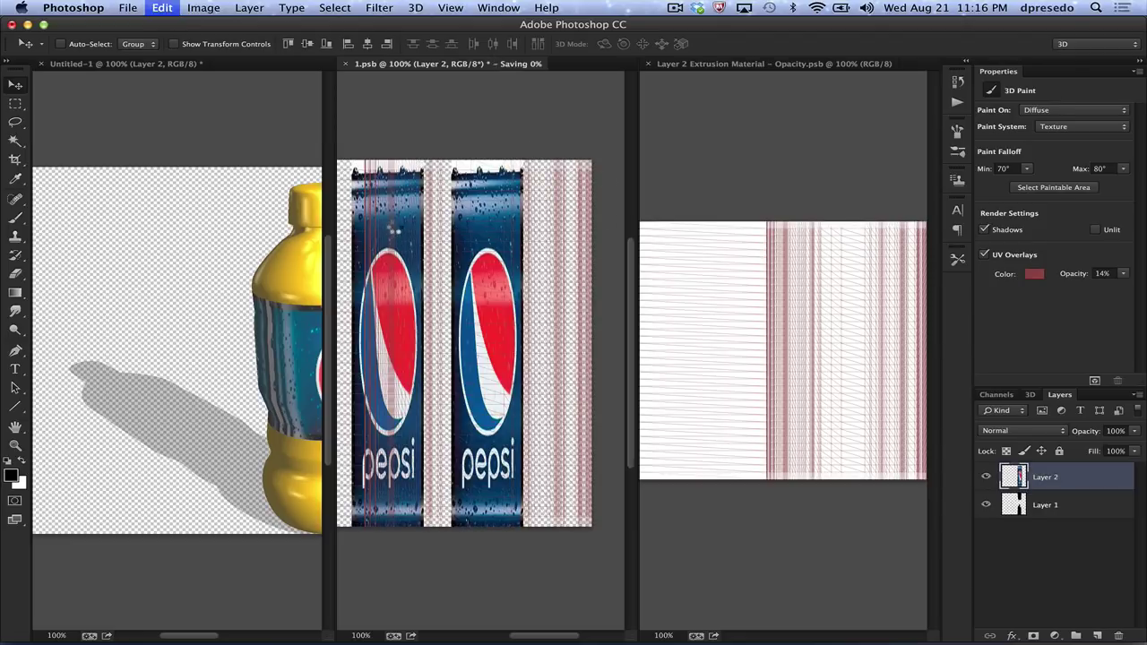
{"action": "left_click", "coordinate": [681, 152]}
- Paste the Pepsi strip into the opacity texture, zoom both textures out, and shift it right onto the label area
{"action": "key", "text": "super+v"}
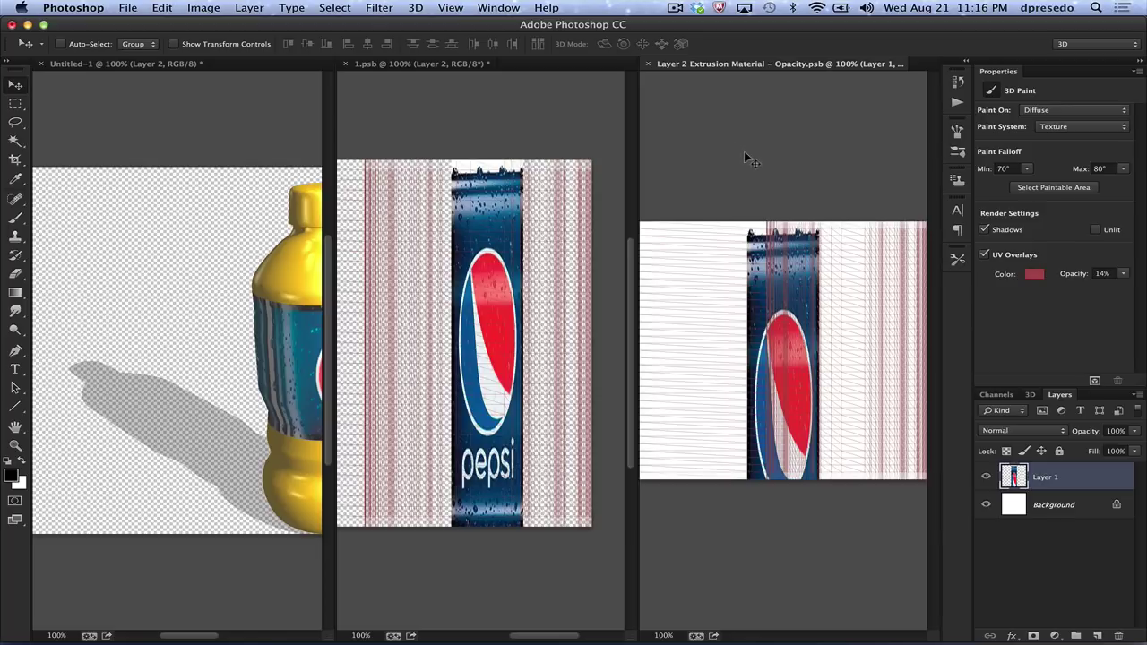
{"action": "key", "text": "super+minus"}
{"action": "left_click", "coordinate": [523, 143]}
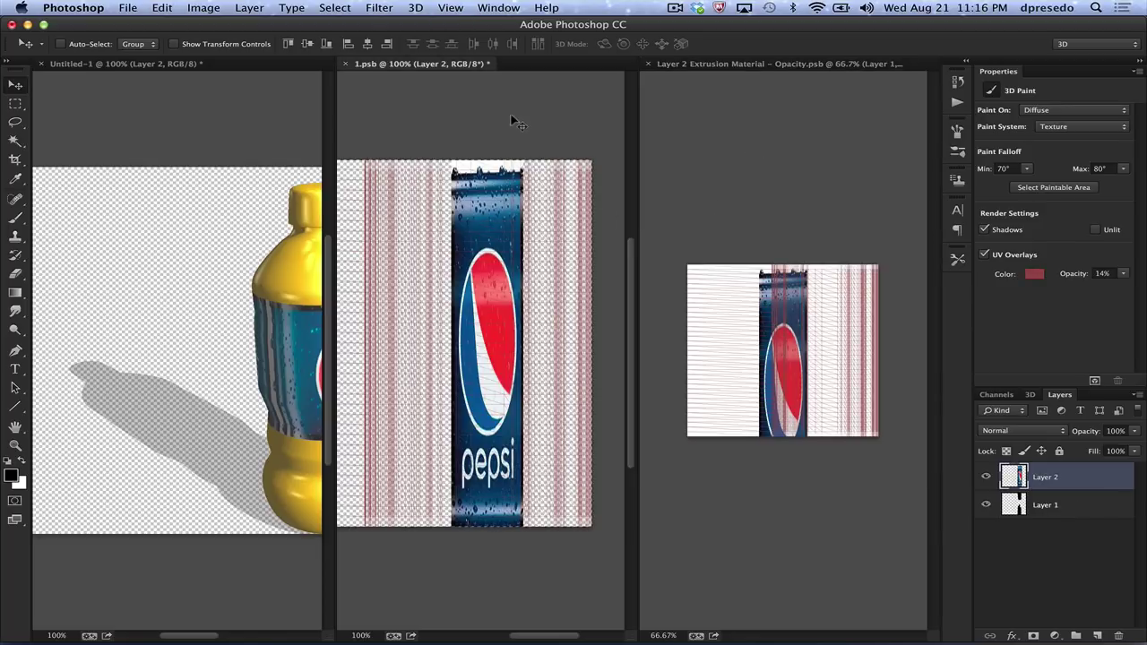
{"action": "key", "text": "super+minus"}
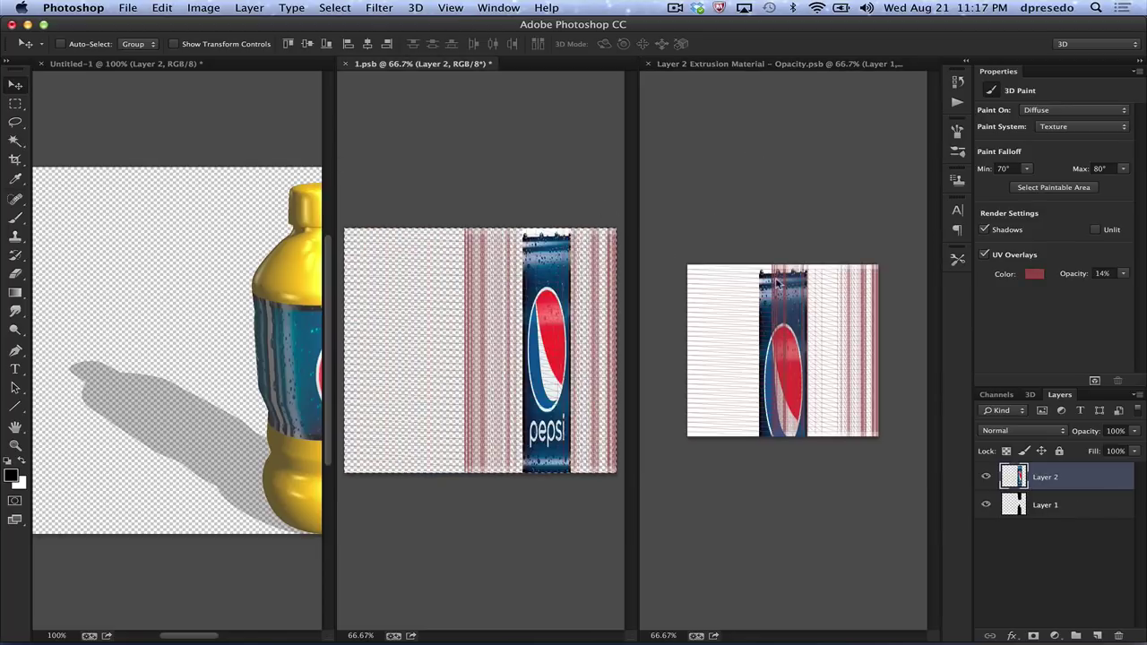
{"action": "left_click", "coordinate": [702, 204]}
{"action": "left_click_drag", "start_coordinate": [763, 304], "coordinate": [797, 282]}
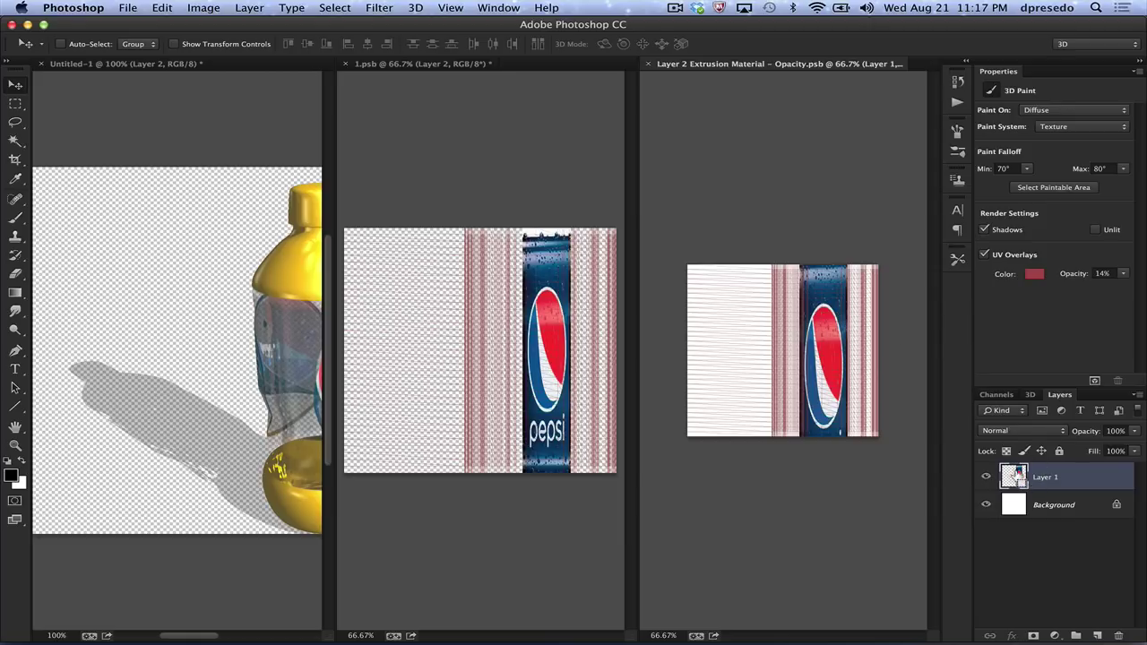
- Select the Pepsi strip's pixels, gradient-fill them, then clear them
{"action": "left_click", "coordinate": [1012, 476], "text": "super"}
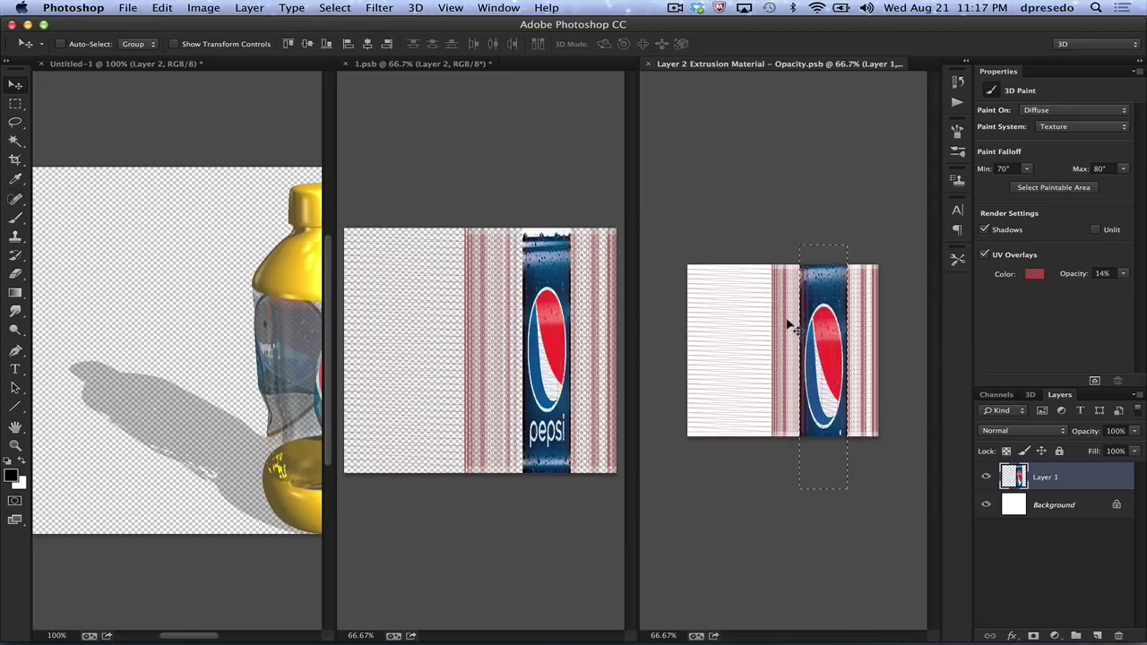
{"action": "left_click", "coordinate": [15, 293]}
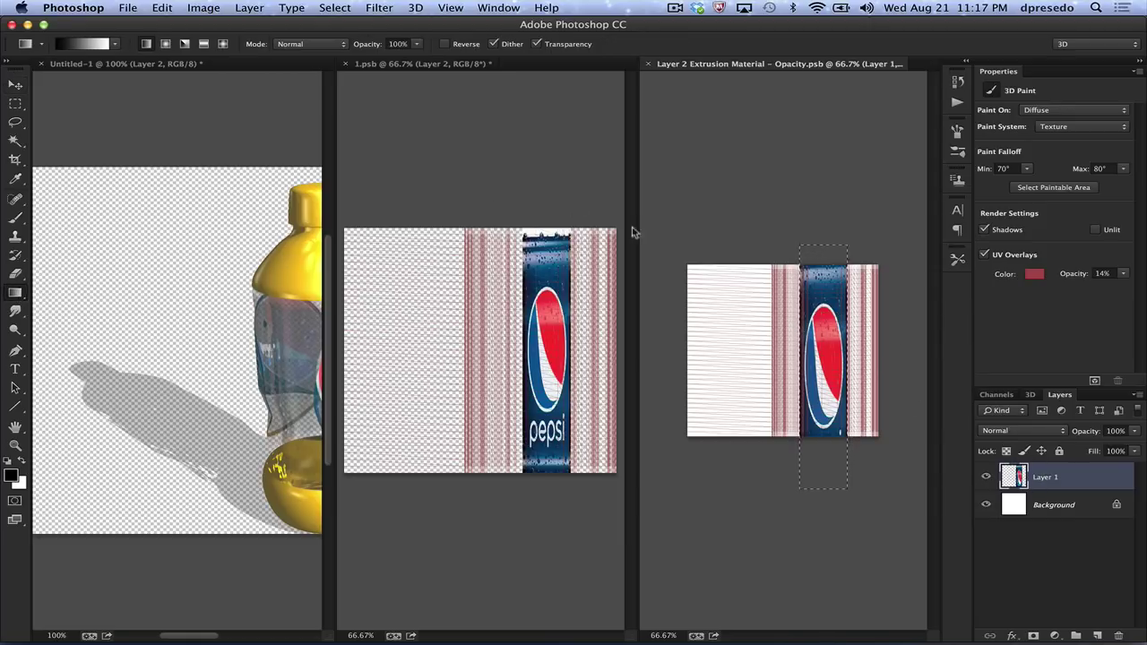
{"action": "left_click_drag", "start_coordinate": [707, 219], "coordinate": [710, 225]}
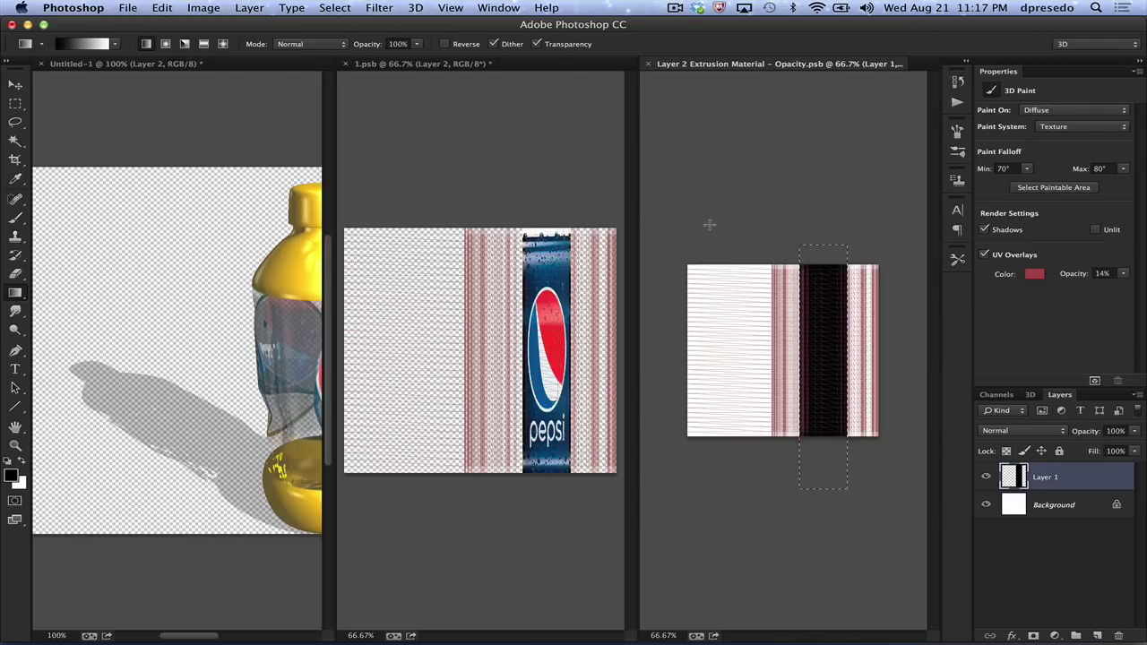
{"action": "key", "text": "Delete"}
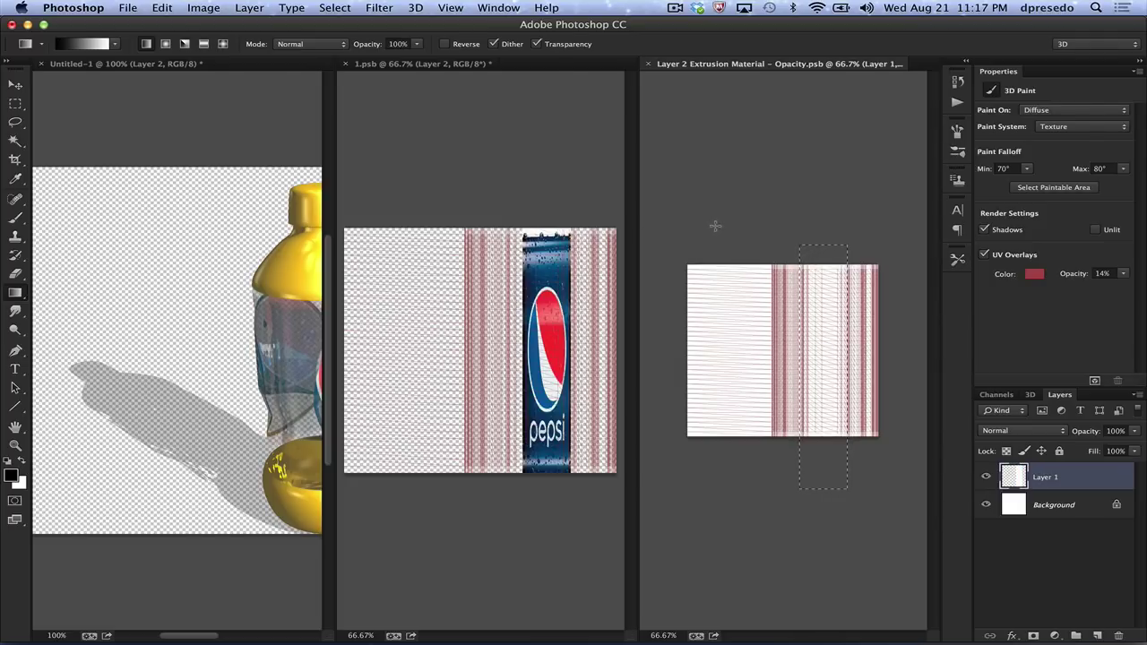
- Fill the whole opacity texture black with a white label band and save it
{"action": "key", "text": "super+a"}
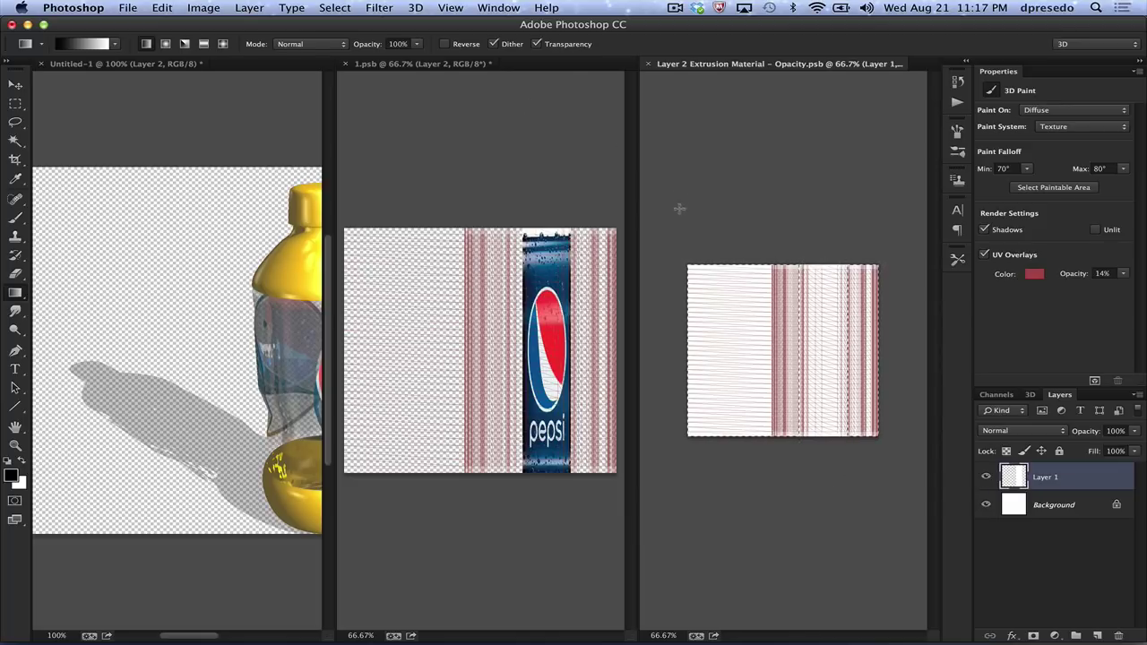
{"action": "left_click_drag", "start_coordinate": [649, 206], "coordinate": [662, 211]}
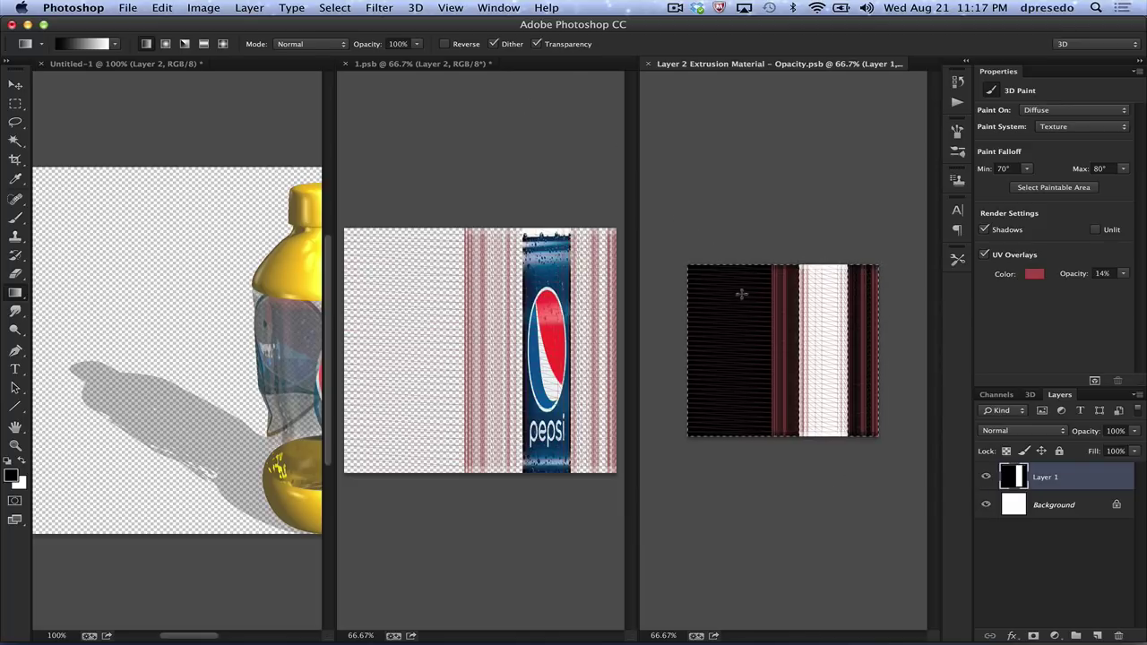
{"action": "key", "text": "super+s"}
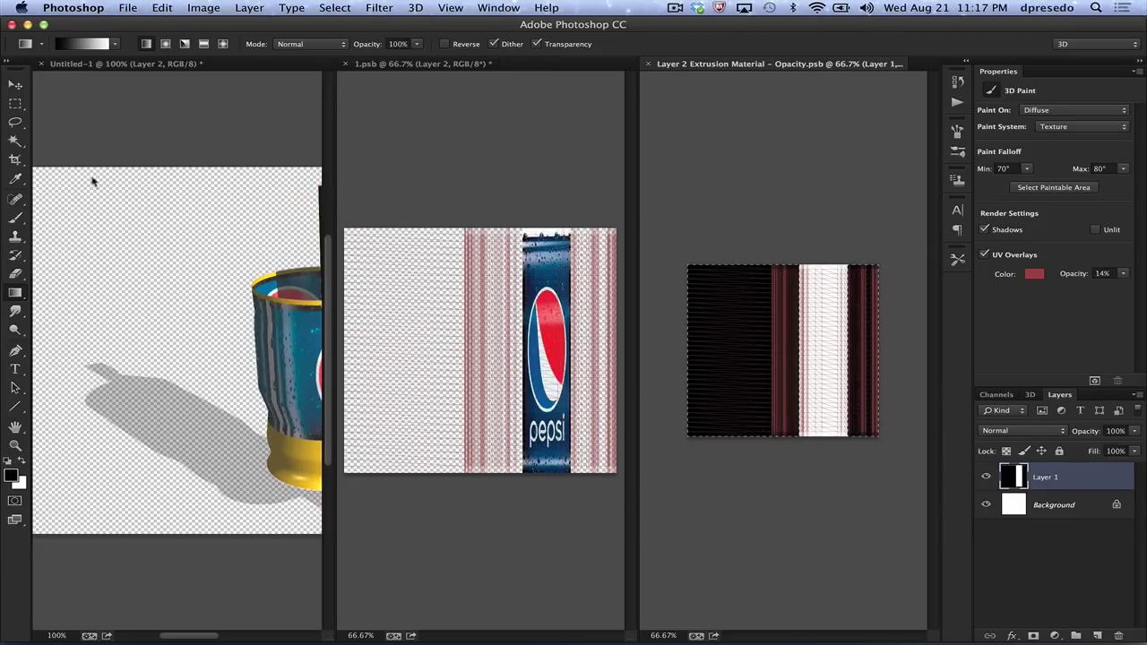
{"action": "left_click", "coordinate": [16, 84]}
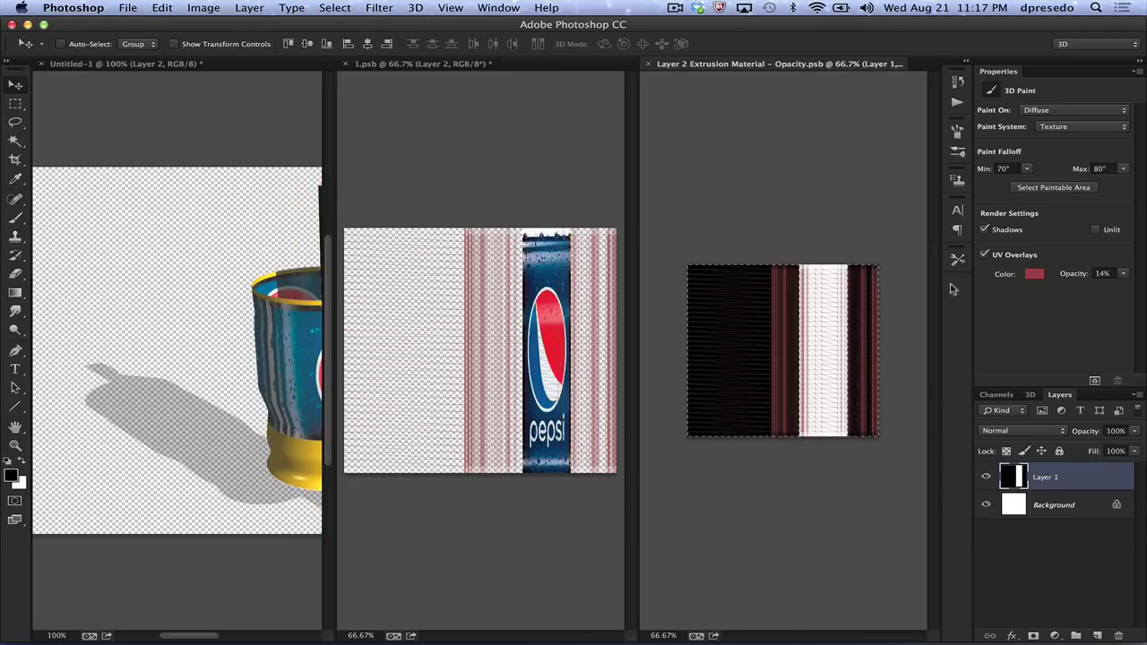
- Close the opacity texture and 1.psb documents, discarding 1.psb's changes
{"action": "left_click", "coordinate": [237, 89]}
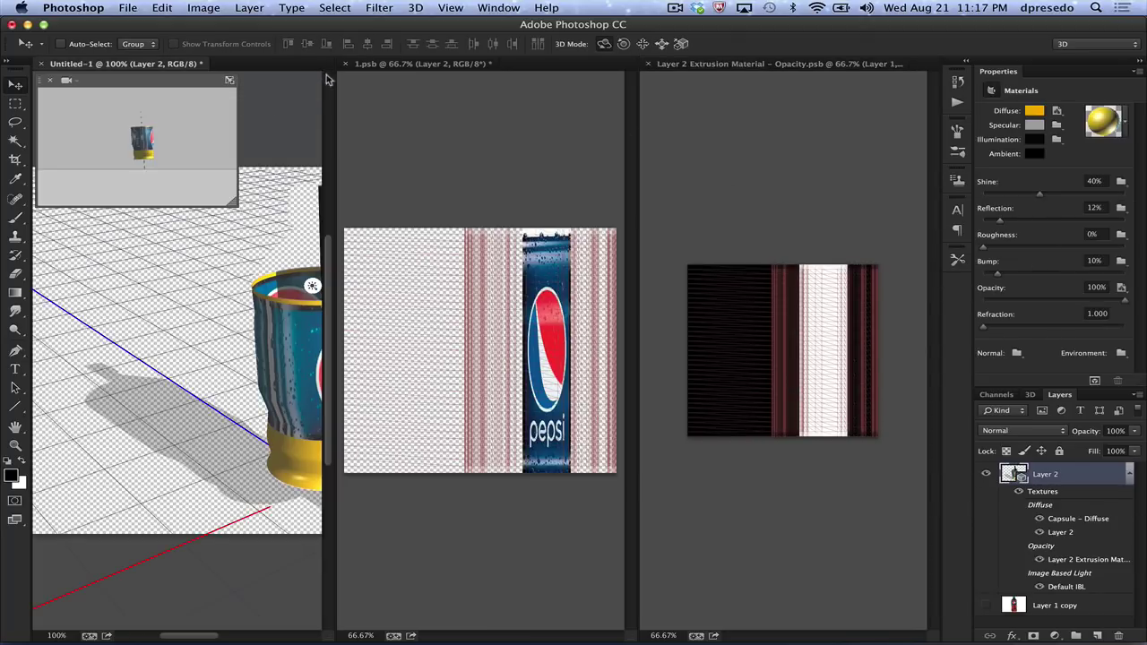
{"action": "left_click", "coordinate": [649, 65]}
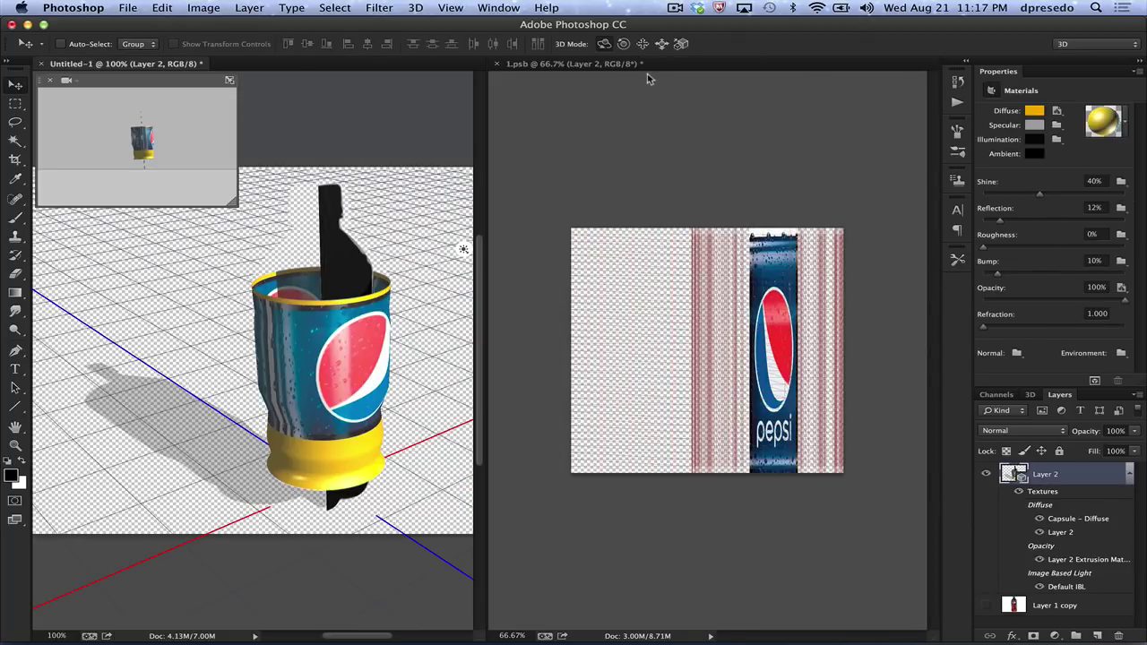
{"action": "left_click", "coordinate": [496, 64]}
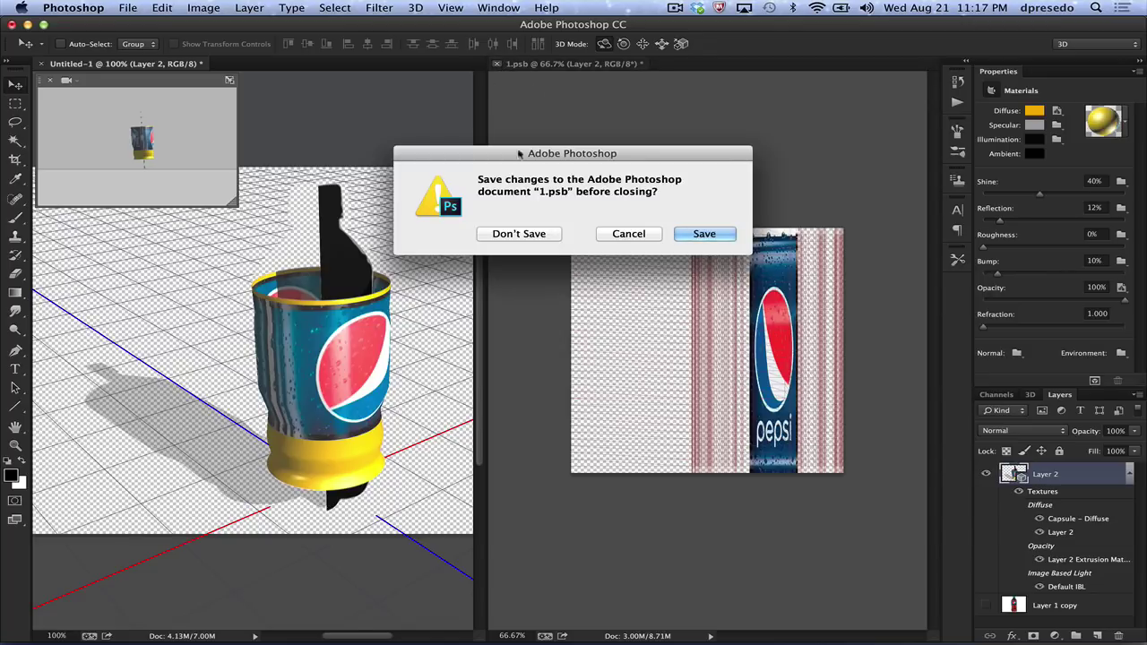
{"action": "left_click", "coordinate": [523, 234]}
- Orbit the view, set the bottle material's opacity to 52%, and start then cancel a test render
{"action": "left_click", "coordinate": [494, 123]}
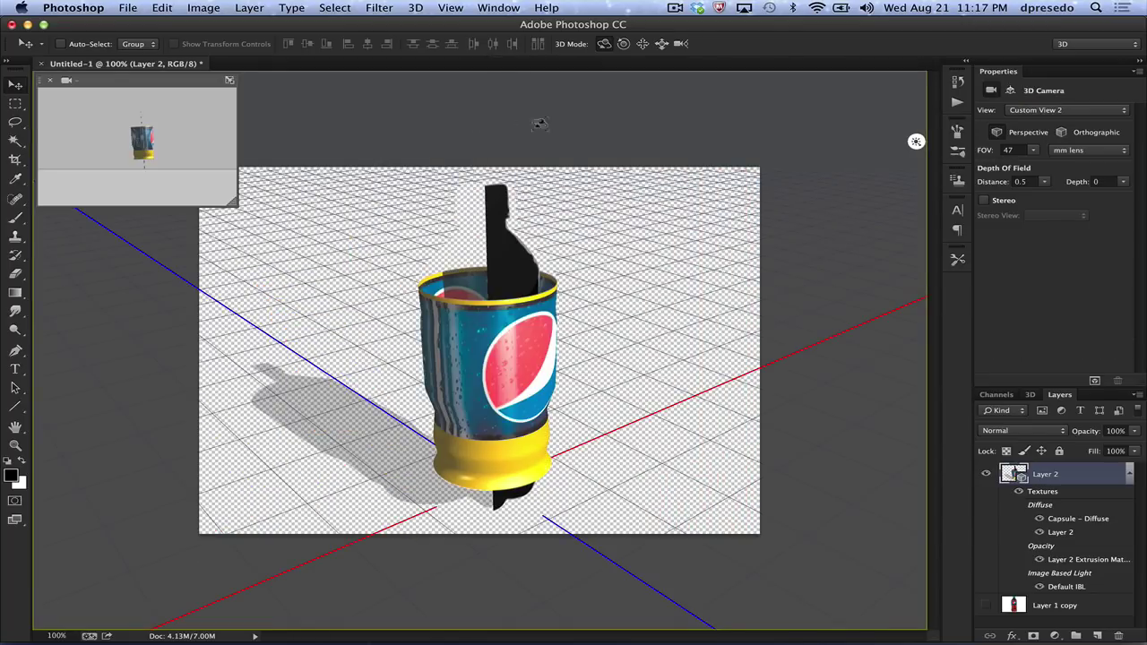
{"action": "left_click_drag", "start_coordinate": [595, 125], "coordinate": [551, 153]}
{"action": "left_click", "coordinate": [484, 245]}
{"action": "left_click", "coordinate": [484, 245]}
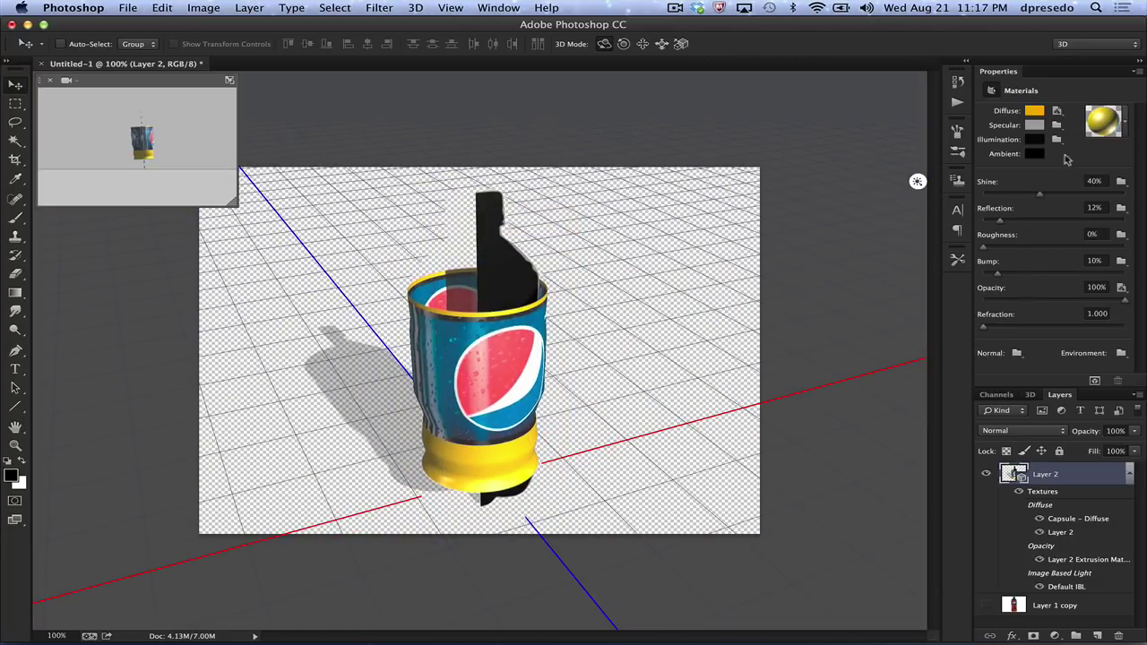
{"action": "left_click", "coordinate": [1059, 299]}
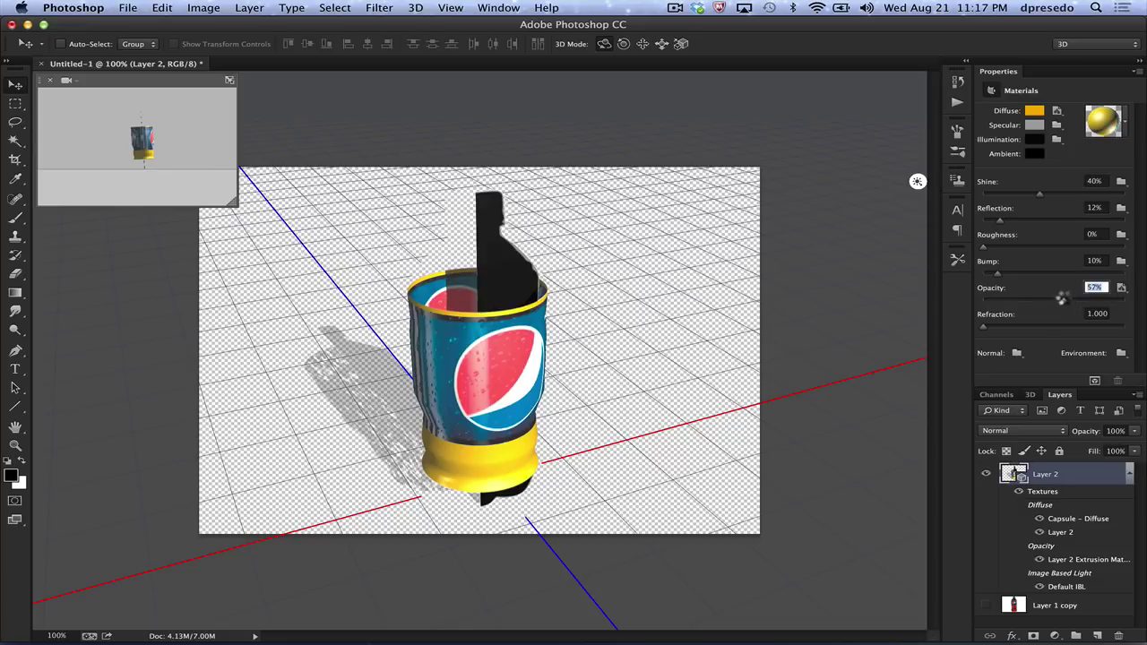
{"action": "left_click", "coordinate": [1095, 380]}
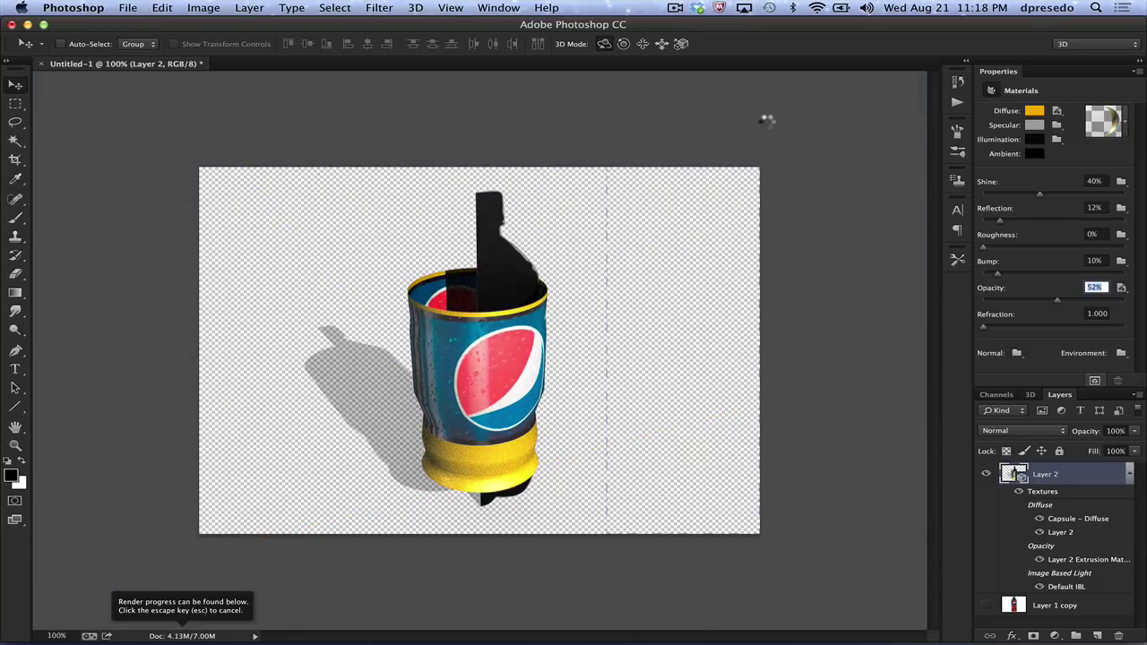
{"action": "key", "text": "Escape"}
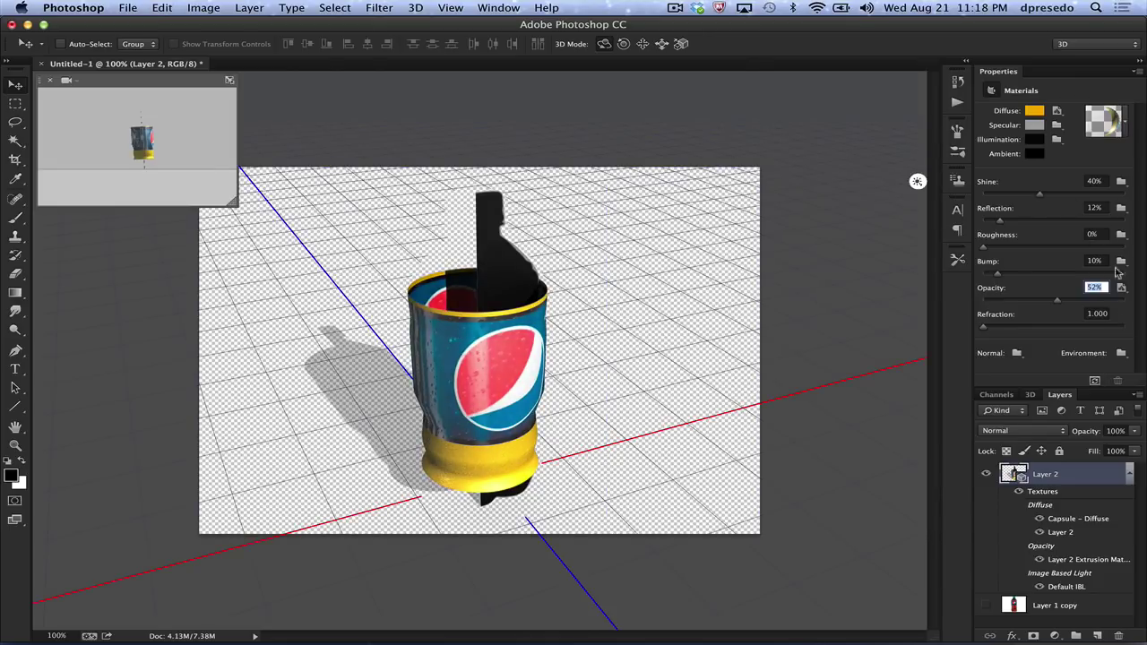
- Open the opacity texture for editing and tile the documents vertically
{"action": "left_click", "coordinate": [1121, 287]}
{"action": "left_click", "coordinate": [1106, 298]}
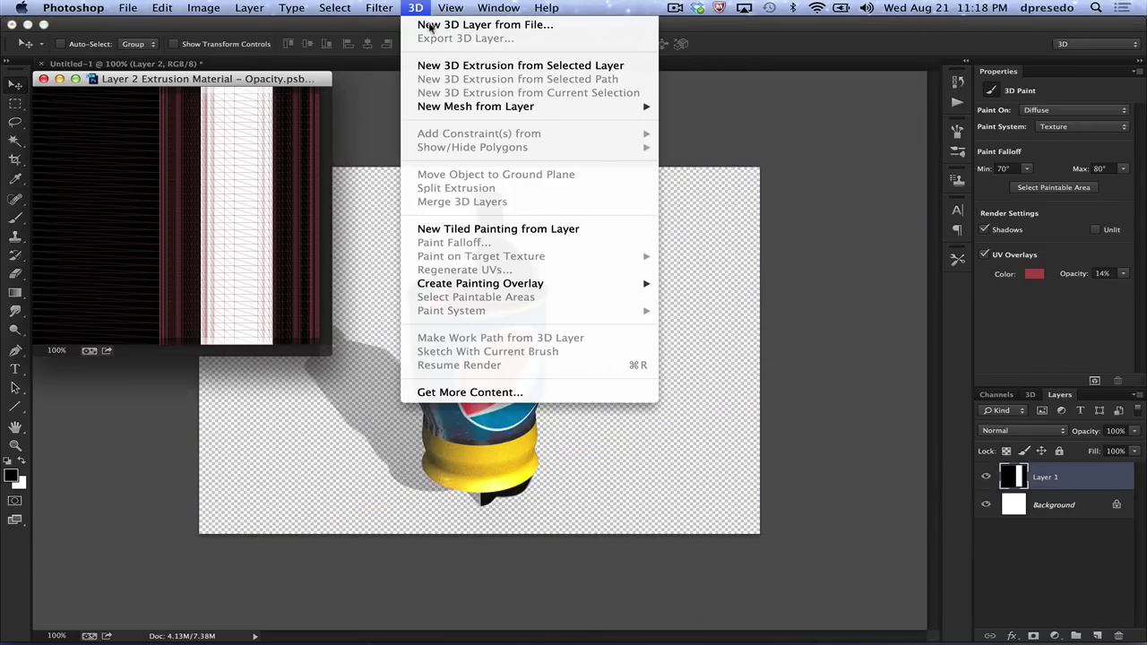
{"action": "mouse_move", "coordinate": [500, 8]}
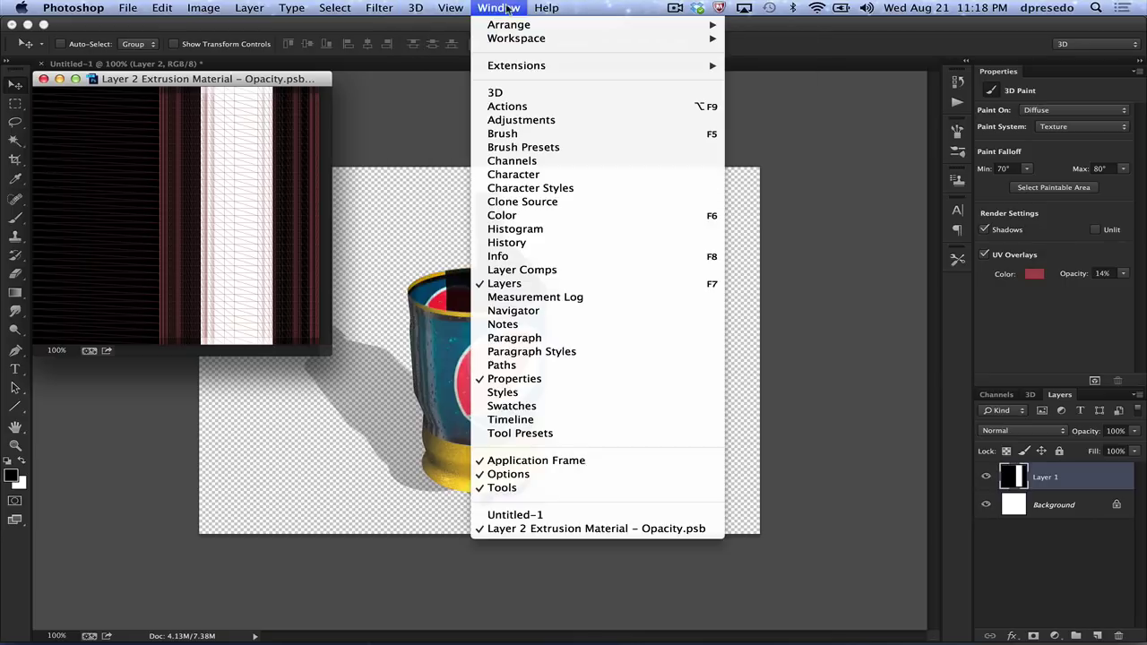
{"action": "mouse_move", "coordinate": [712, 27]}
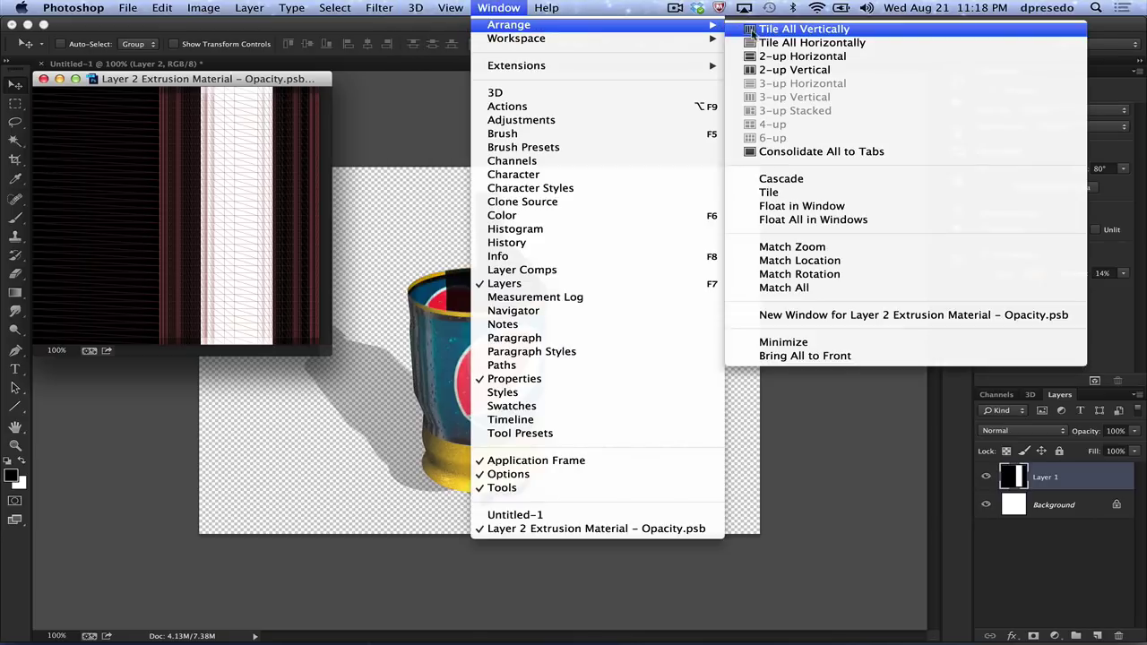
{"action": "left_click", "coordinate": [753, 33]}
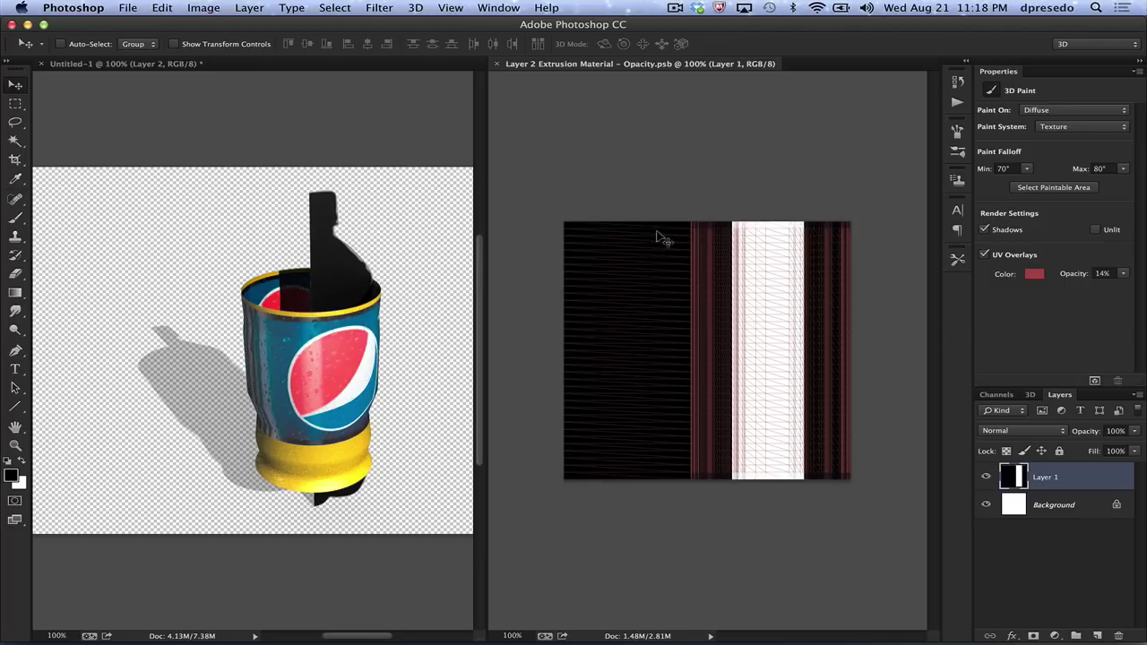
- Use Levels to raise the texture's output black to 65, then save it
{"action": "key", "text": "super+l"}
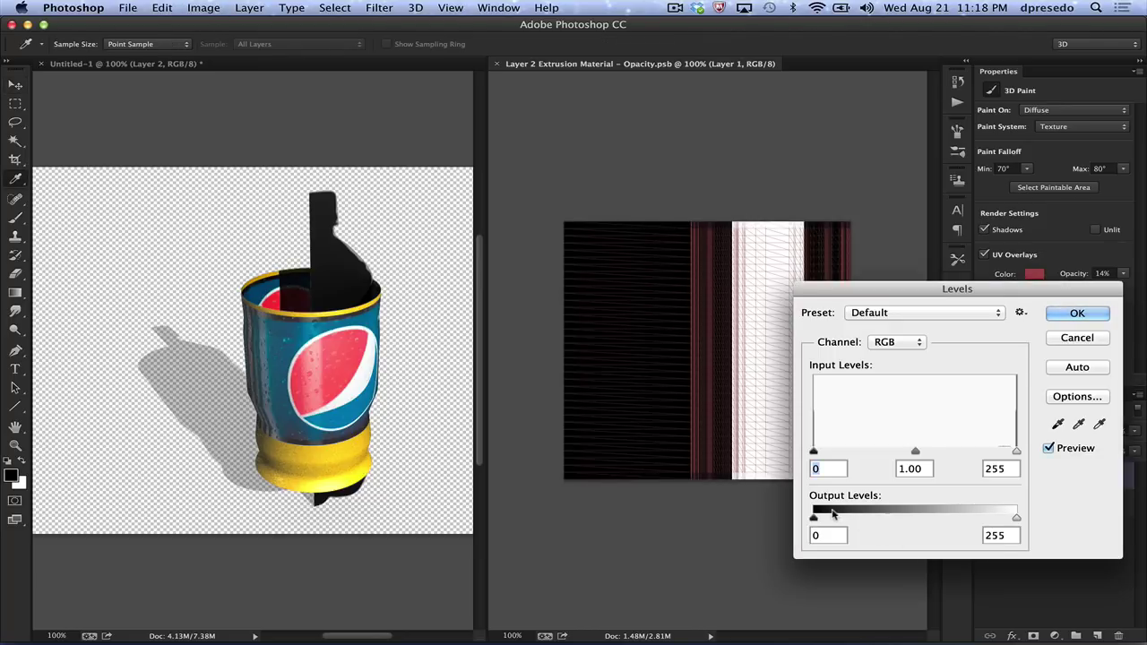
{"action": "left_click_drag", "start_coordinate": [816, 518], "coordinate": [866, 517]}
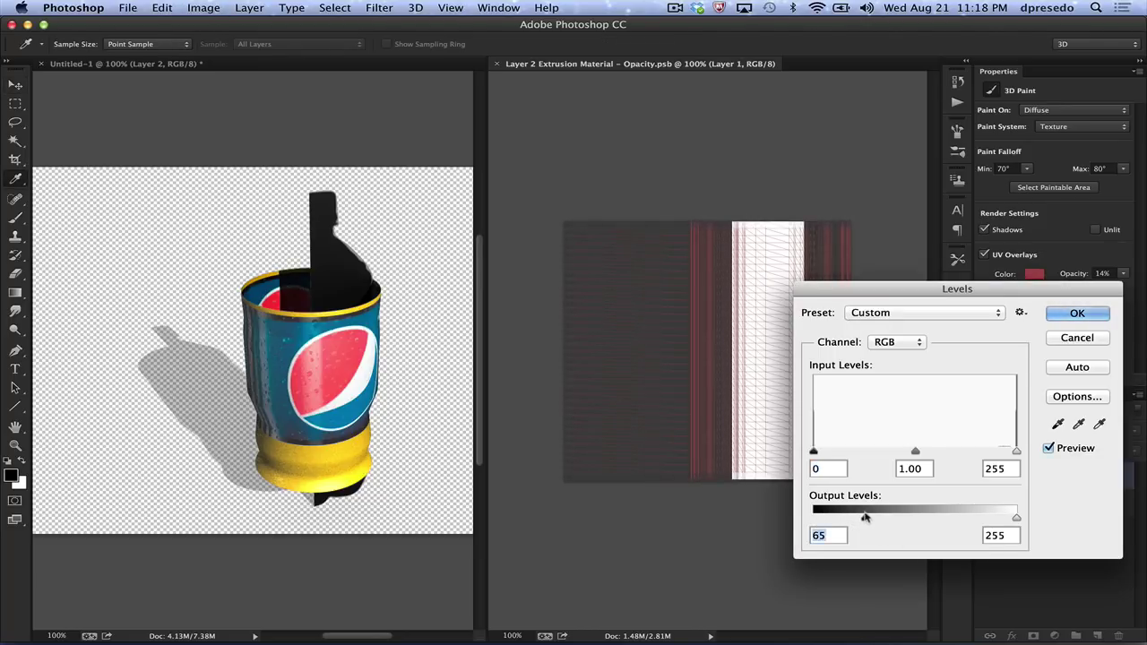
{"action": "left_click", "coordinate": [1068, 315]}
{"action": "key", "text": "super+s"}
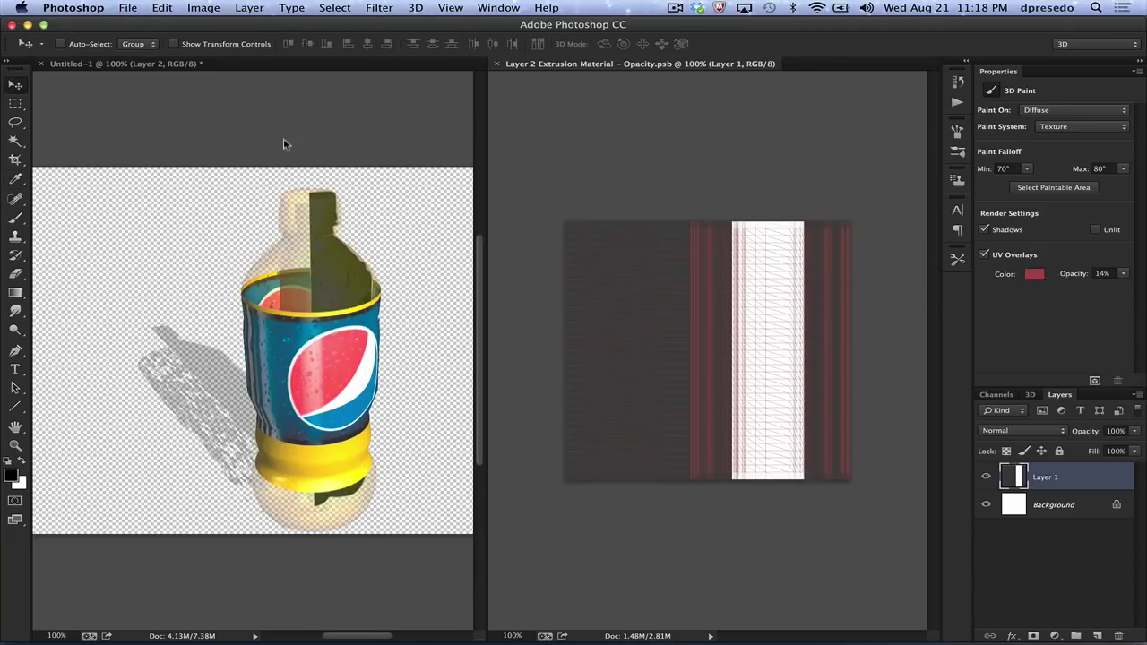
- Select the texture's right stripe, gradient-fill and invert it to white, then save
{"action": "key", "text": "m"}
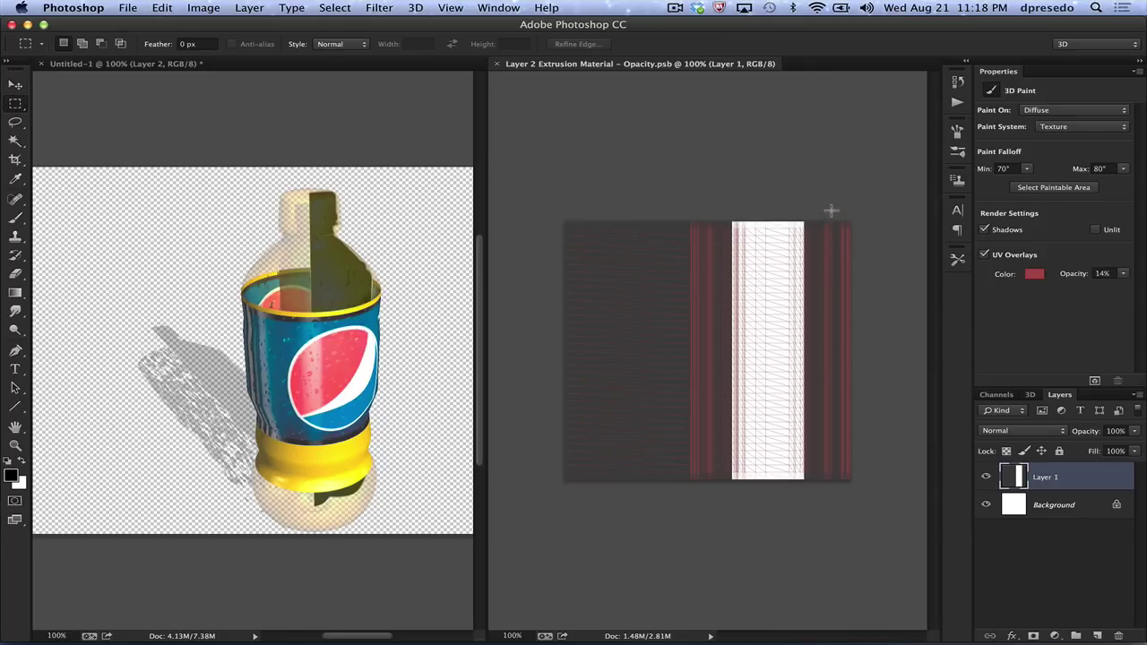
{"action": "left_click_drag", "start_coordinate": [822, 207], "coordinate": [883, 492]}
{"action": "key", "text": "g"}
{"action": "left_click_drag", "start_coordinate": [746, 202], "coordinate": [743, 186]}
{"action": "key", "text": "super+i"}
{"action": "key", "text": "super+s"}
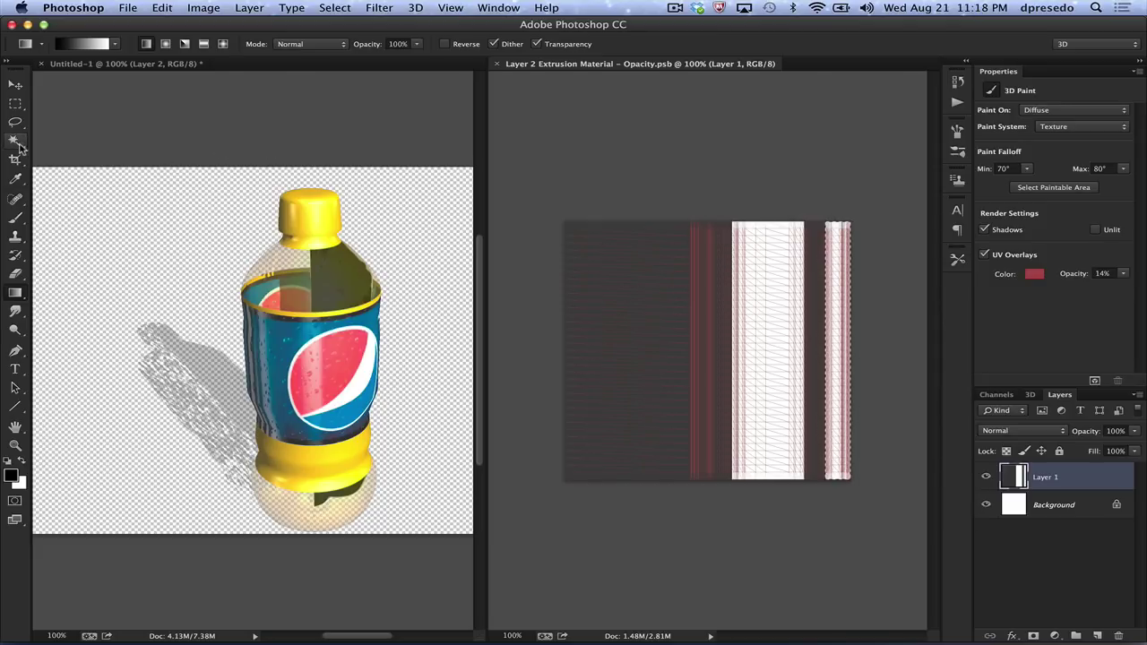
- With a size-30 brush, dot black bubbles up and down the white label strip
{"action": "left_click", "coordinate": [13, 224]}
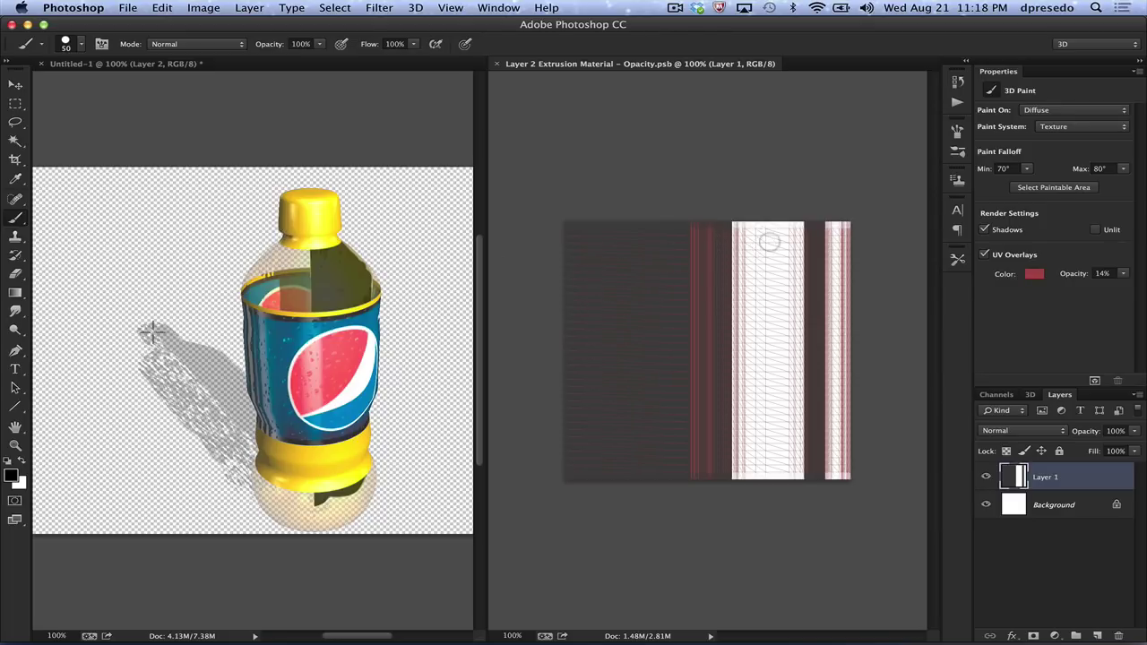
{"action": "left_click", "coordinate": [775, 251]}
{"action": "key", "text": "["}
{"action": "key", "text": "["}
{"action": "key", "text": "["}
{"action": "left_click", "coordinate": [766, 275]}
{"action": "left_click", "coordinate": [761, 294]}
{"action": "left_click", "coordinate": [773, 304]}
{"action": "left_click", "coordinate": [769, 363]}
{"action": "left_click", "coordinate": [757, 372]}
{"action": "left_click", "coordinate": [786, 403]}
{"action": "left_click", "coordinate": [763, 423]}
{"action": "left_click", "coordinate": [760, 388]}
{"action": "left_click", "coordinate": [739, 395]}
{"action": "left_click", "coordinate": [748, 422]}
{"action": "left_click", "coordinate": [767, 444]}
{"action": "left_click", "coordinate": [770, 451]}
{"action": "left_click", "coordinate": [754, 459]}
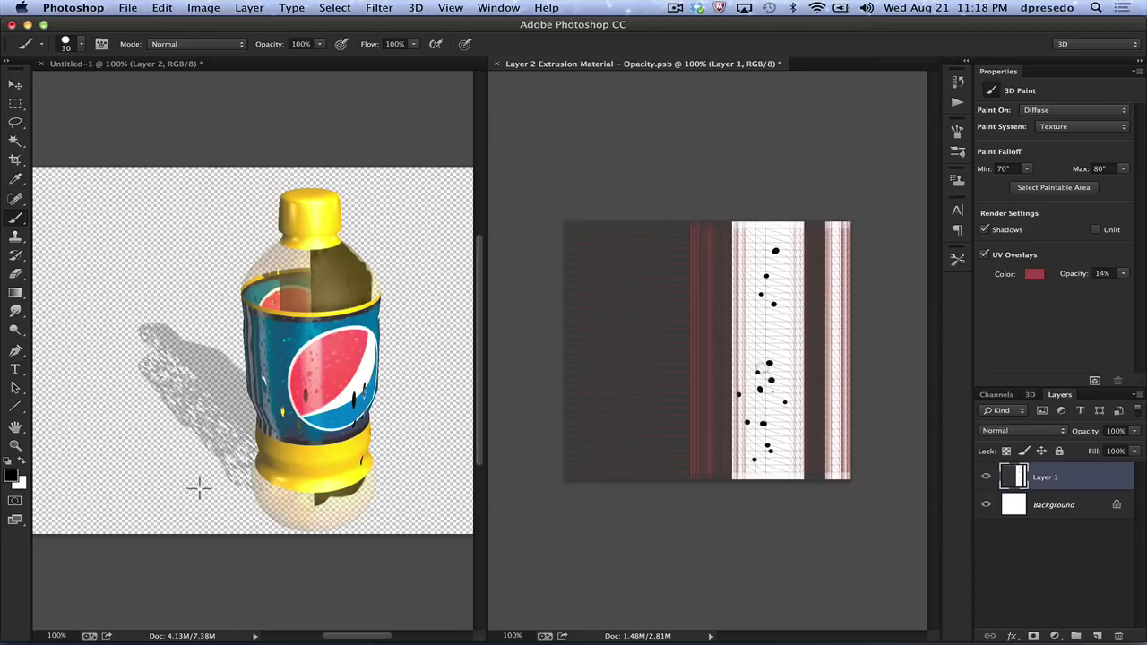
{"action": "left_click", "coordinate": [758, 349]}
{"action": "left_click", "coordinate": [765, 337]}
{"action": "left_click", "coordinate": [779, 315]}
{"action": "left_click", "coordinate": [754, 294]}
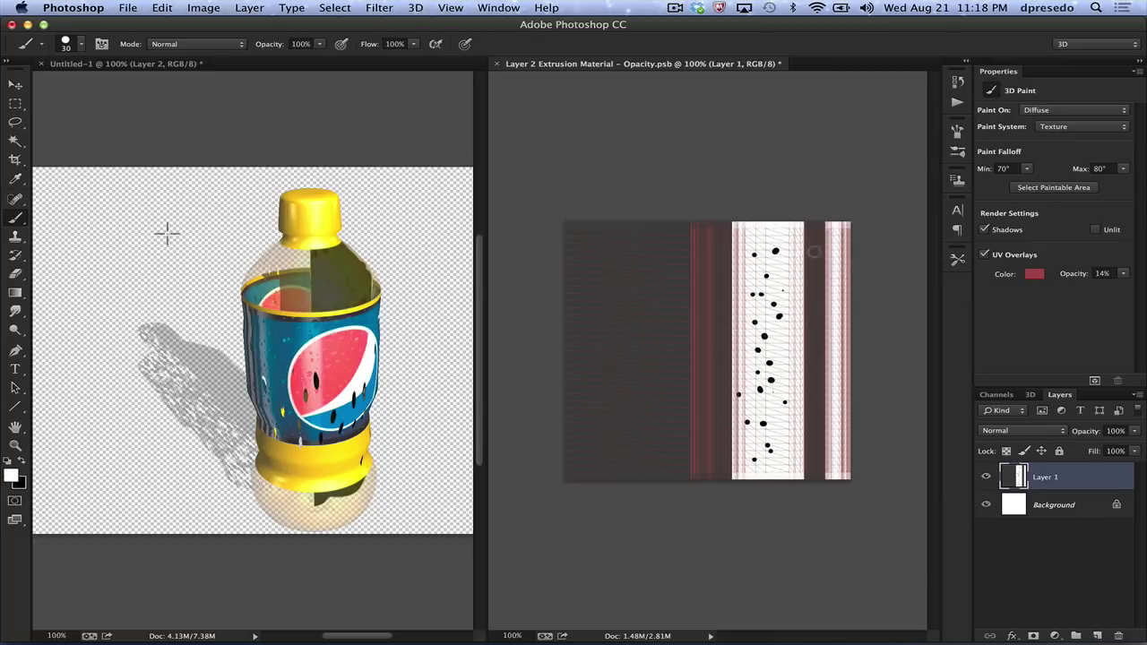
- Paint small white bubbles and a trail of white dots on the dark texture areas
{"action": "left_click", "coordinate": [815, 329]}
{"action": "left_click", "coordinate": [816, 337]}
{"action": "left_click_drag", "start_coordinate": [809, 376], "coordinate": [812, 439]}
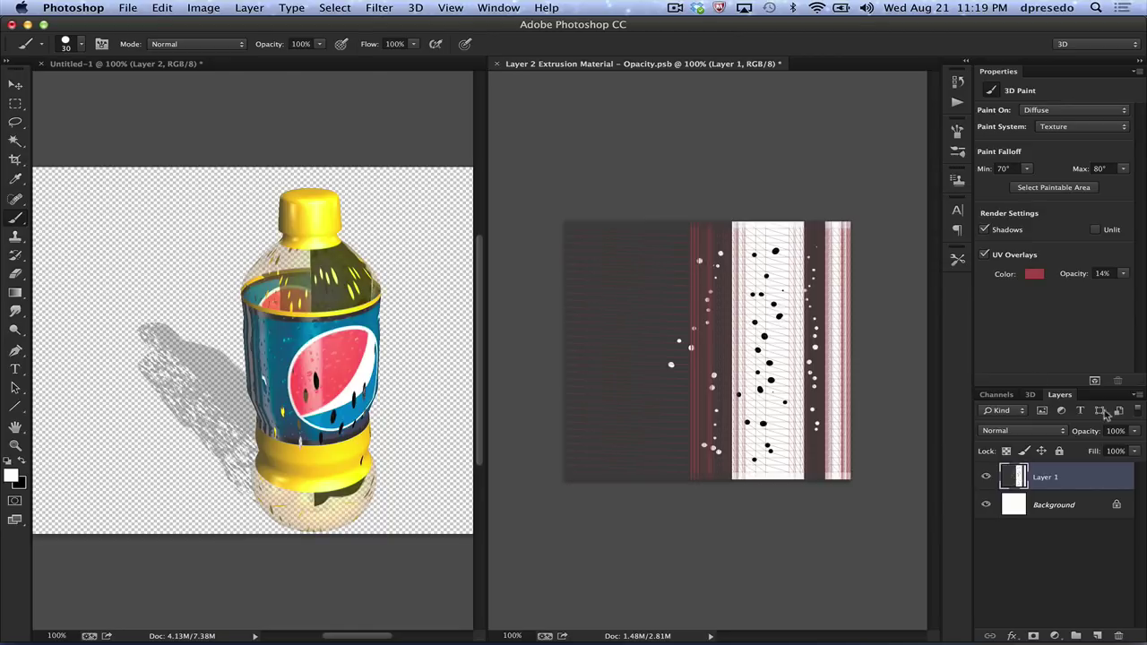
- Close the opacity texture saving its changes, then render the bubbly bottle from Properties
{"action": "left_click", "coordinate": [419, 103]}
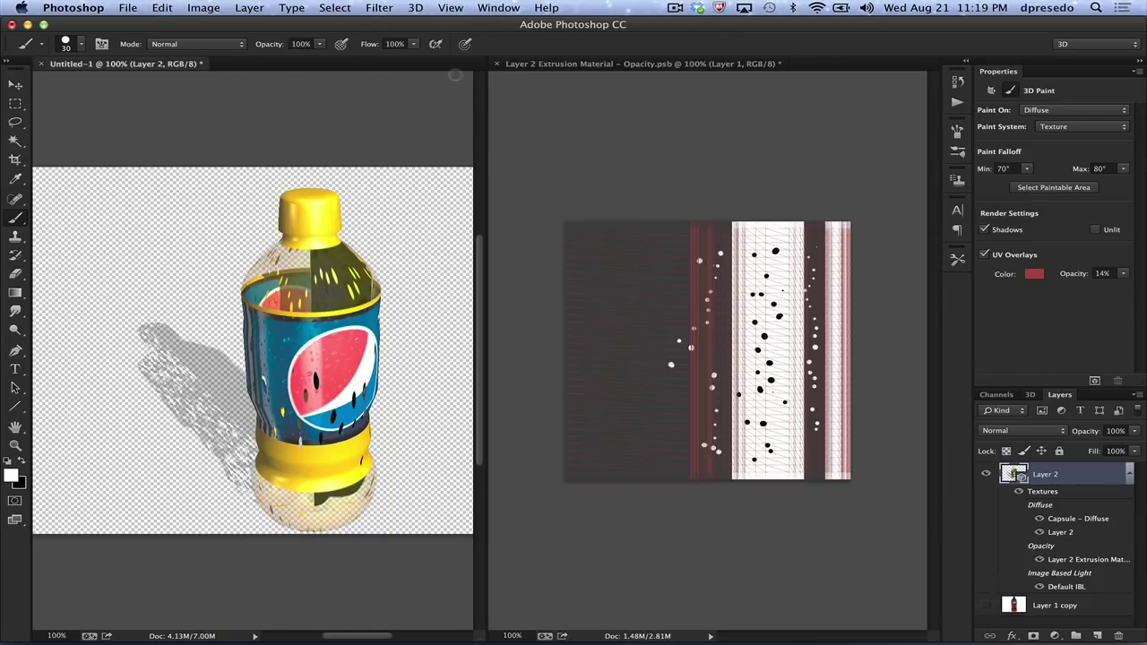
{"action": "key", "text": "super+w"}
{"action": "left_click", "coordinate": [702, 237]}
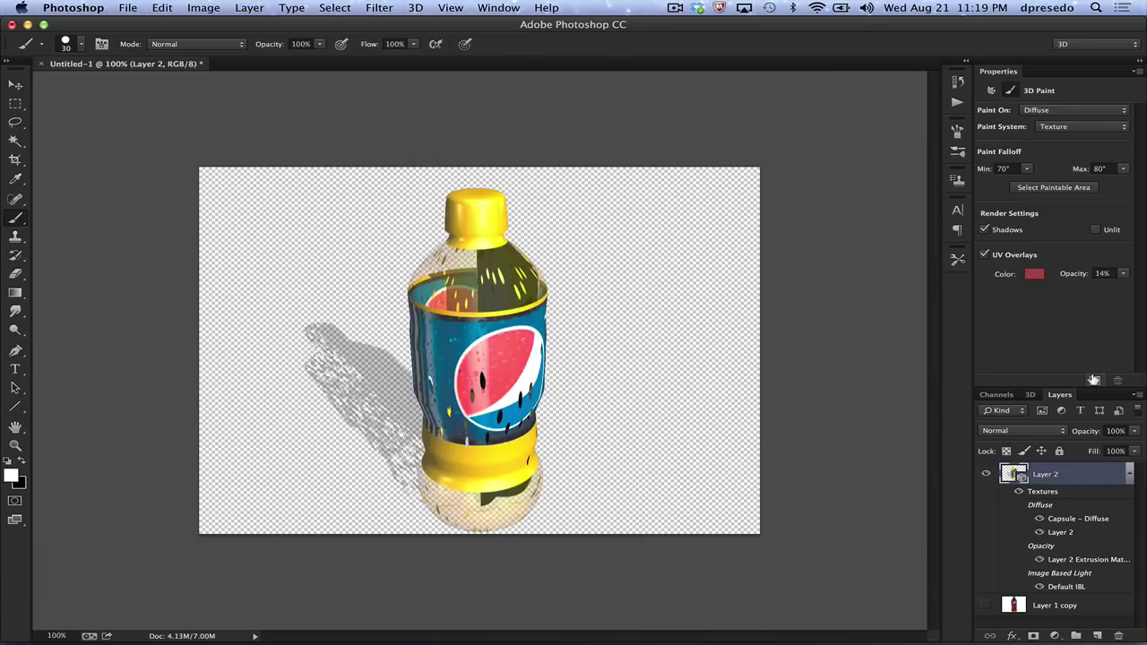
{"action": "left_click", "coordinate": [1095, 380]}
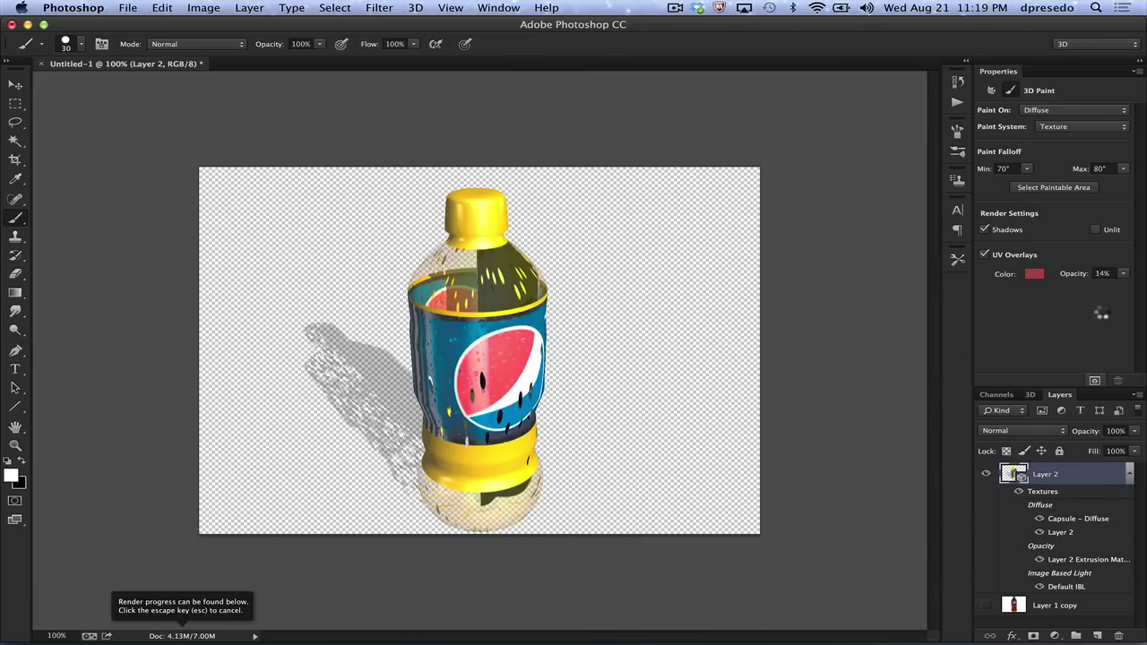